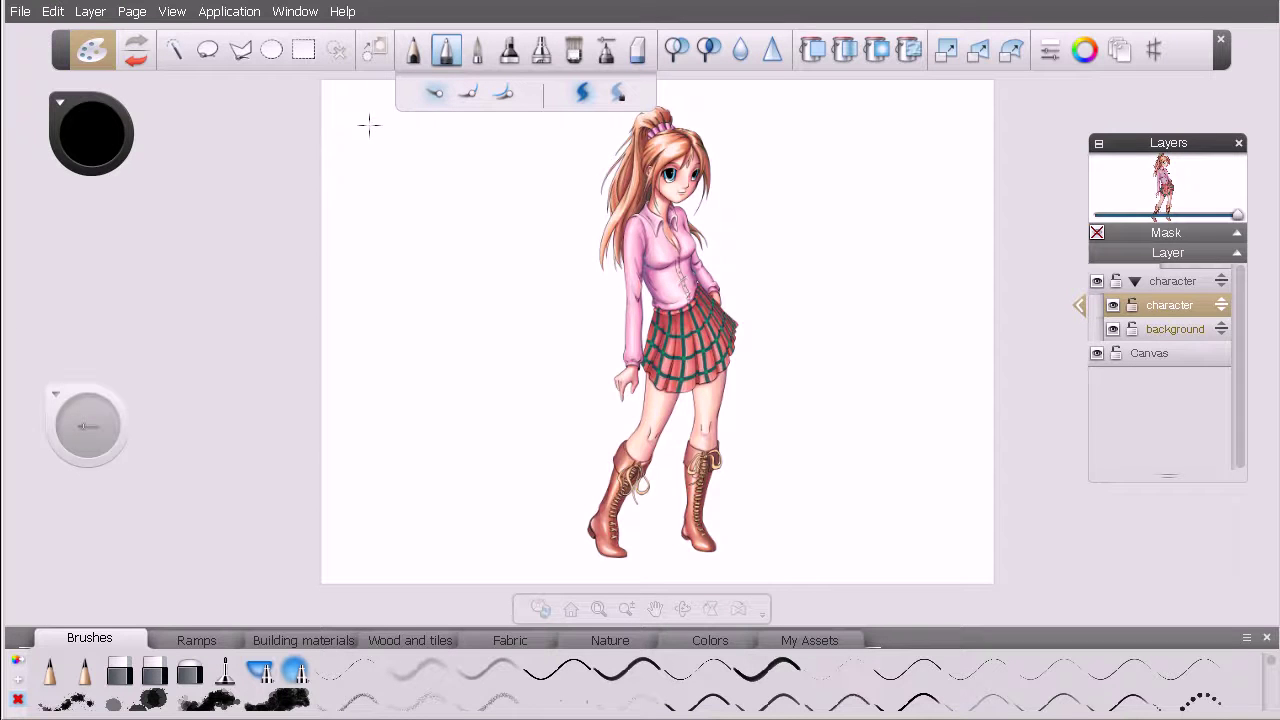
Step: Switch to the fine pointed brush and set its colour to bright green after trying blue, red, yellow and orange hues
click(477, 50)
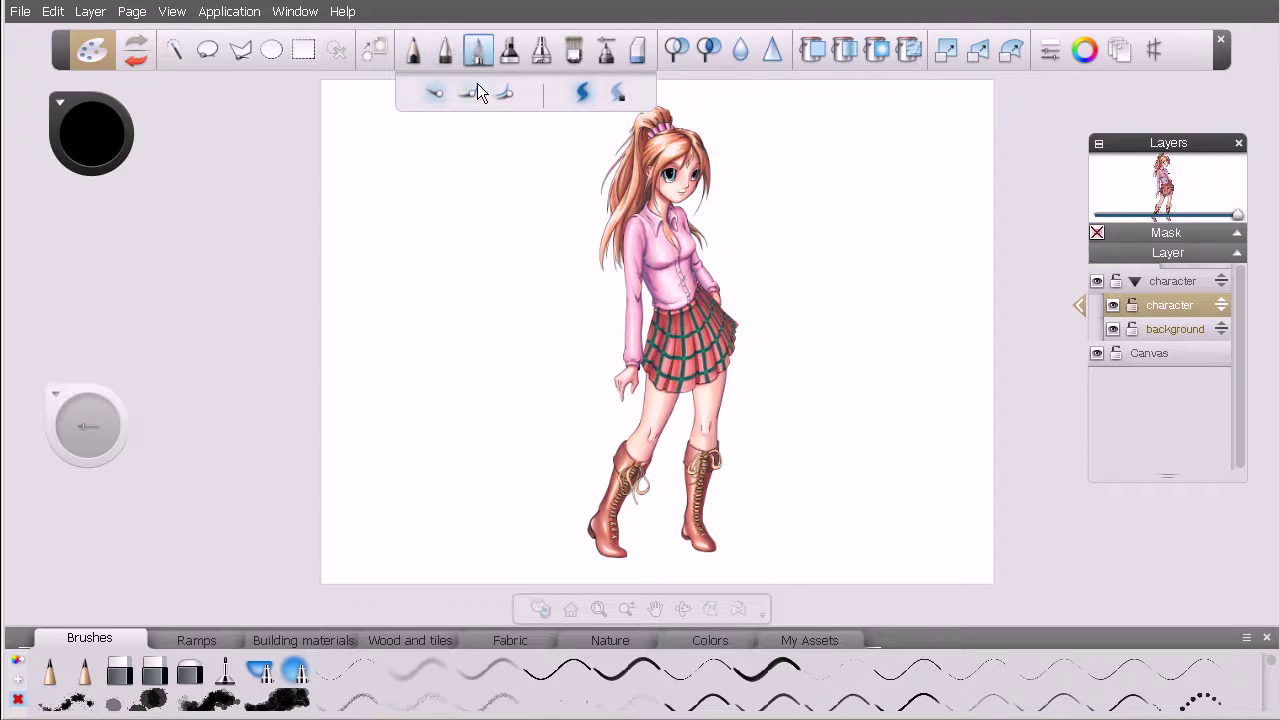
click(91, 129)
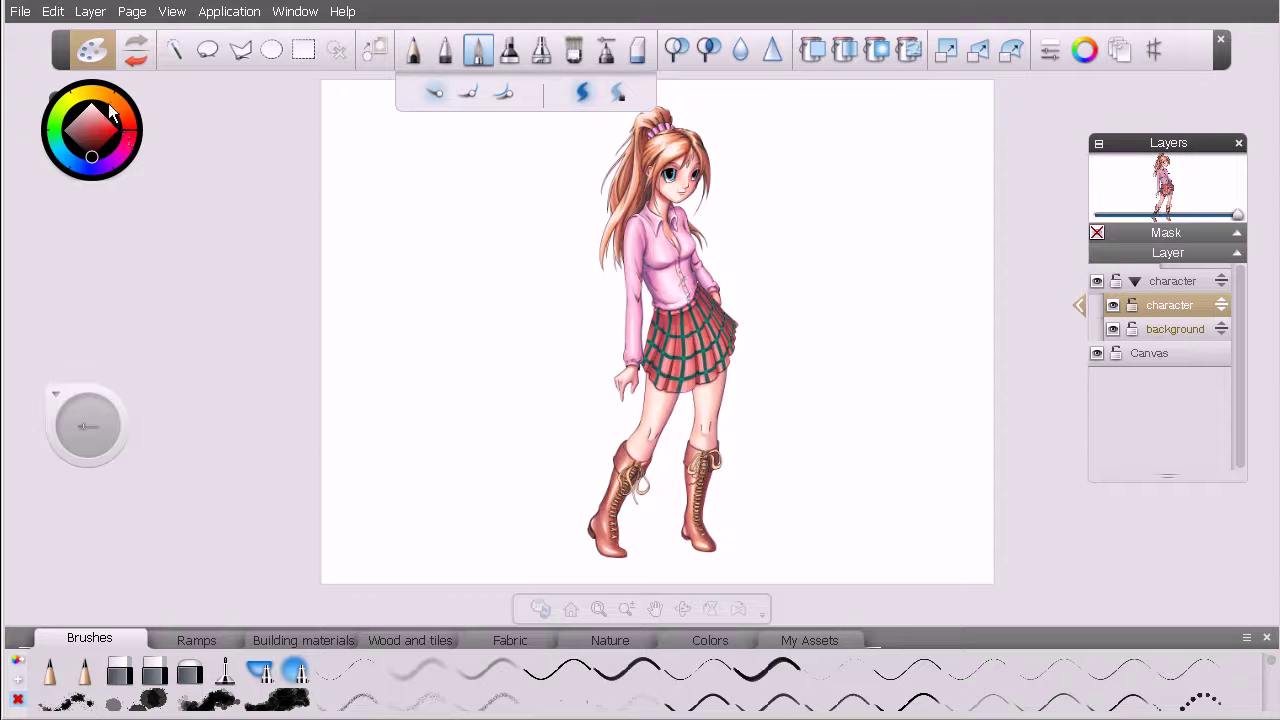
drag(102, 94, 99, 160)
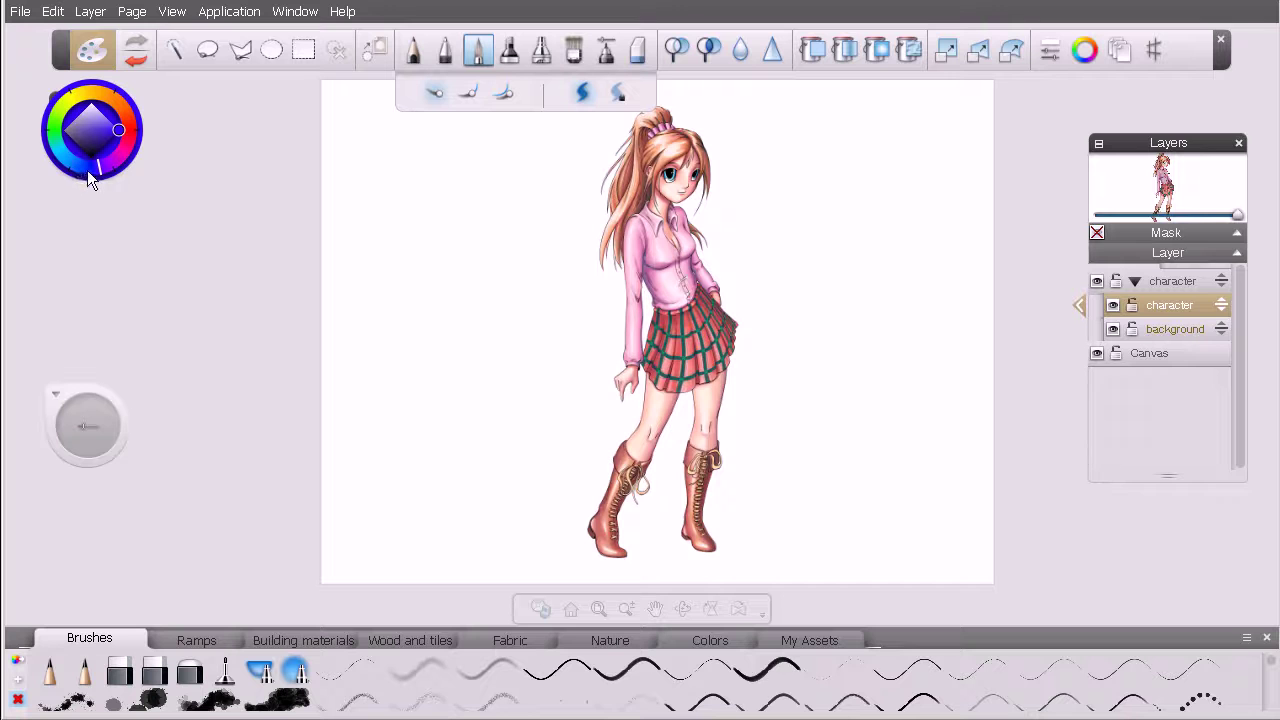
click(136, 129)
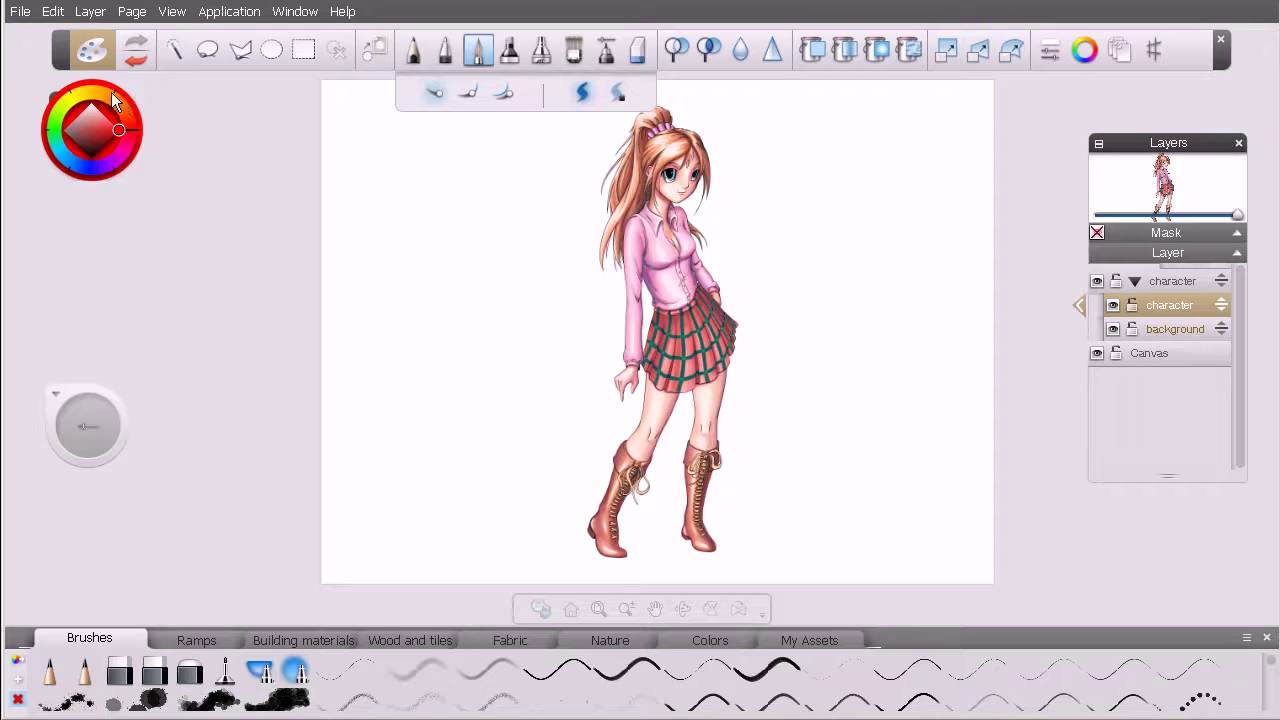
drag(88, 130, 83, 135)
click(68, 90)
mouse_move(100, 138)
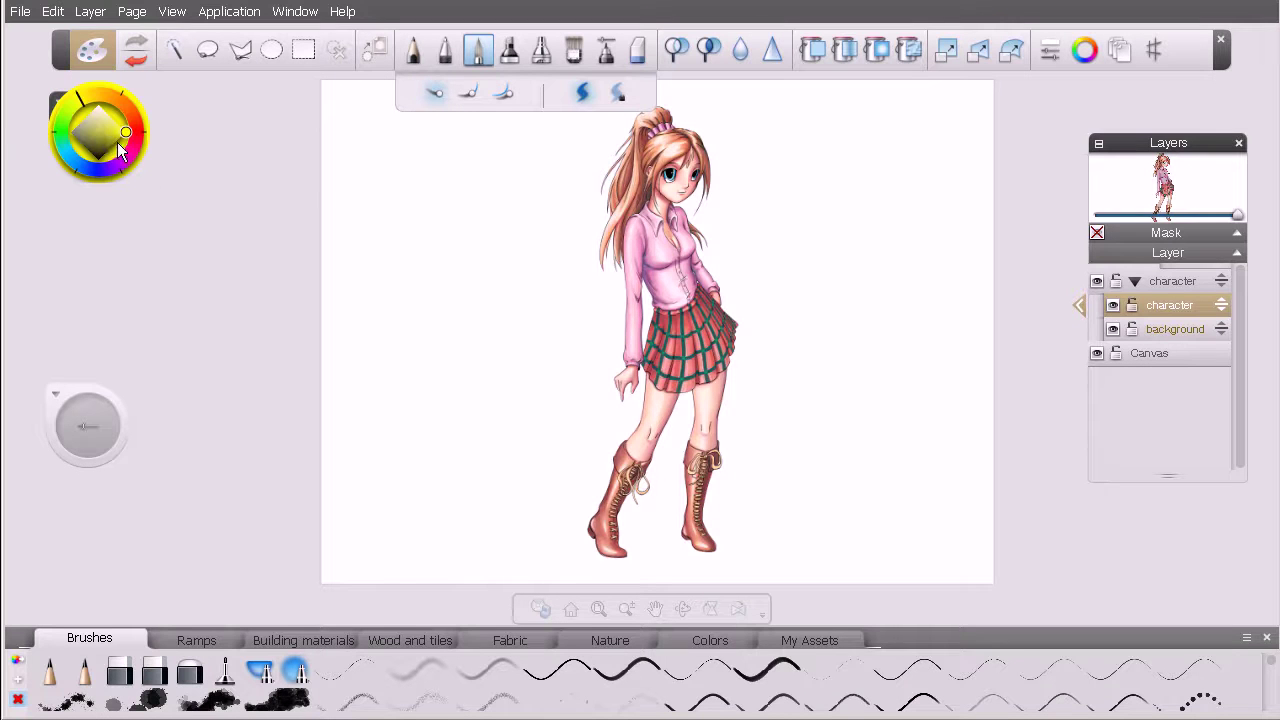
click(123, 103)
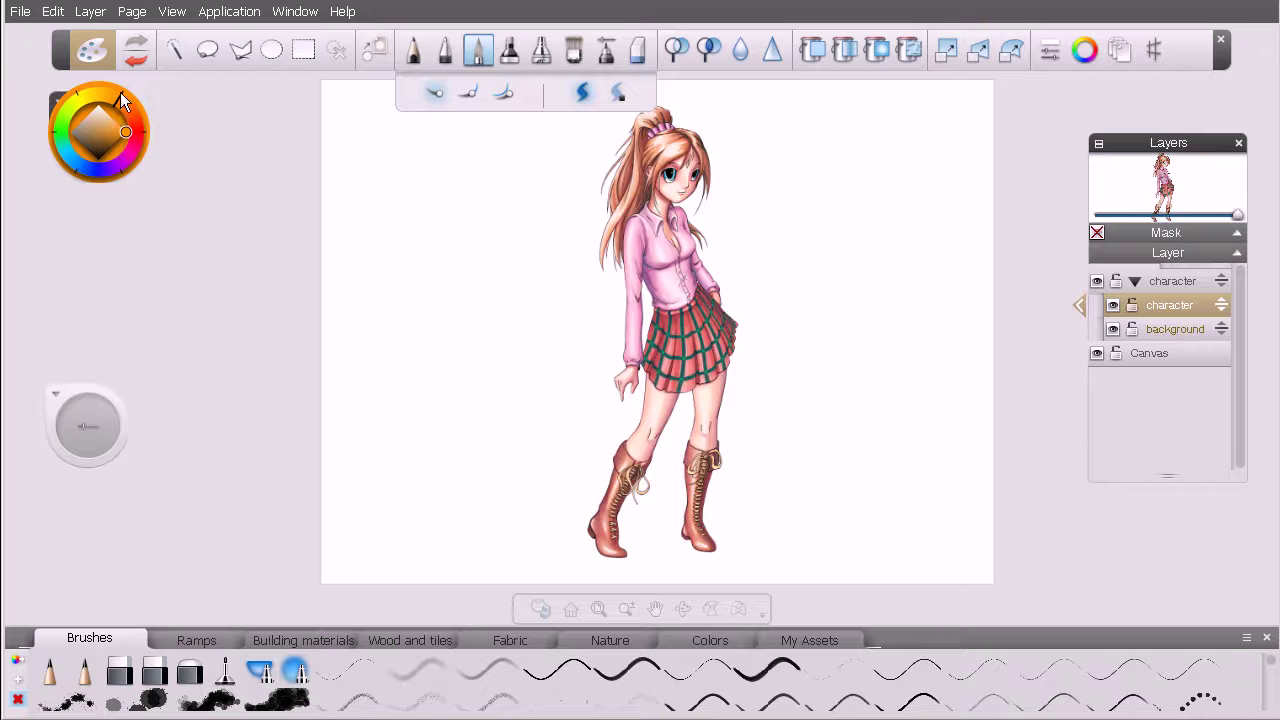
click(90, 130)
click(54, 130)
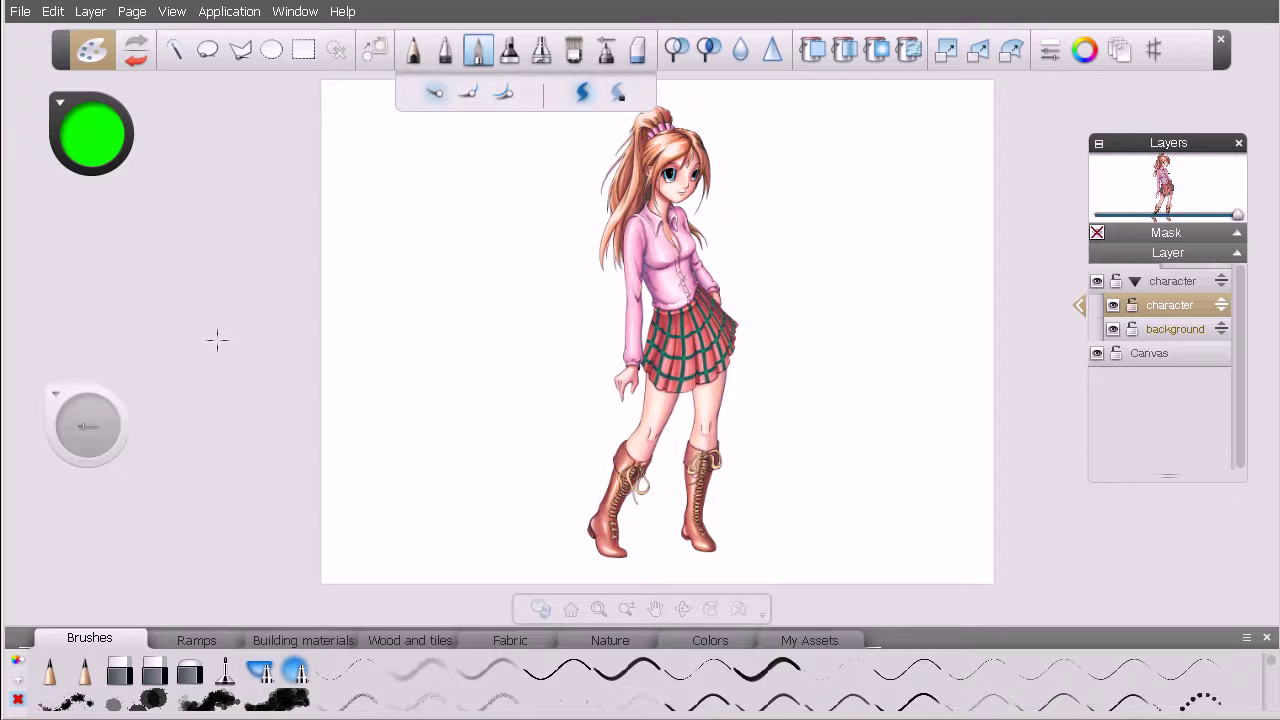
Step: Mute the green to 55% saturation and 44% luminance, and expand the colour puck into the full Color editor
mouse_move(92, 134)
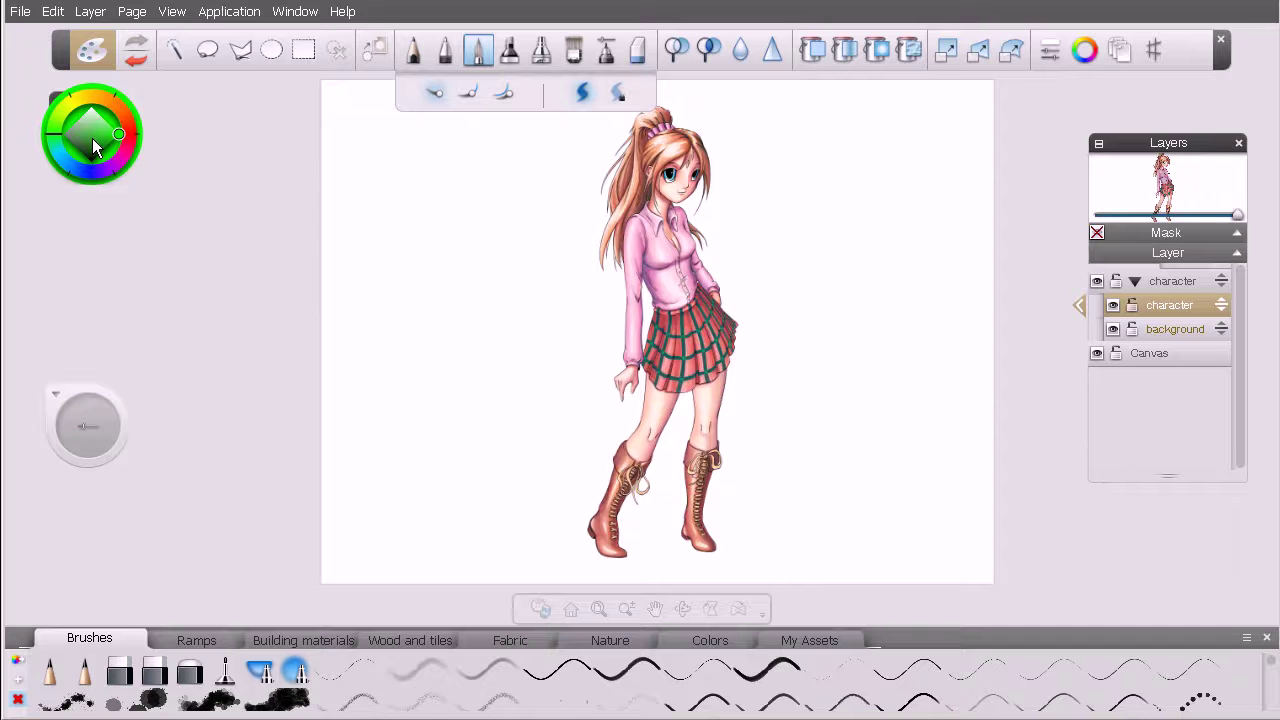
mouse_move(92, 138)
mouse_down()
mouse_move(91, 149)
mouse_move(92, 114)
mouse_move(92, 157)
mouse_move(92, 121)
mouse_move(83, 135)
mouse_move(107, 142)
mouse_up()
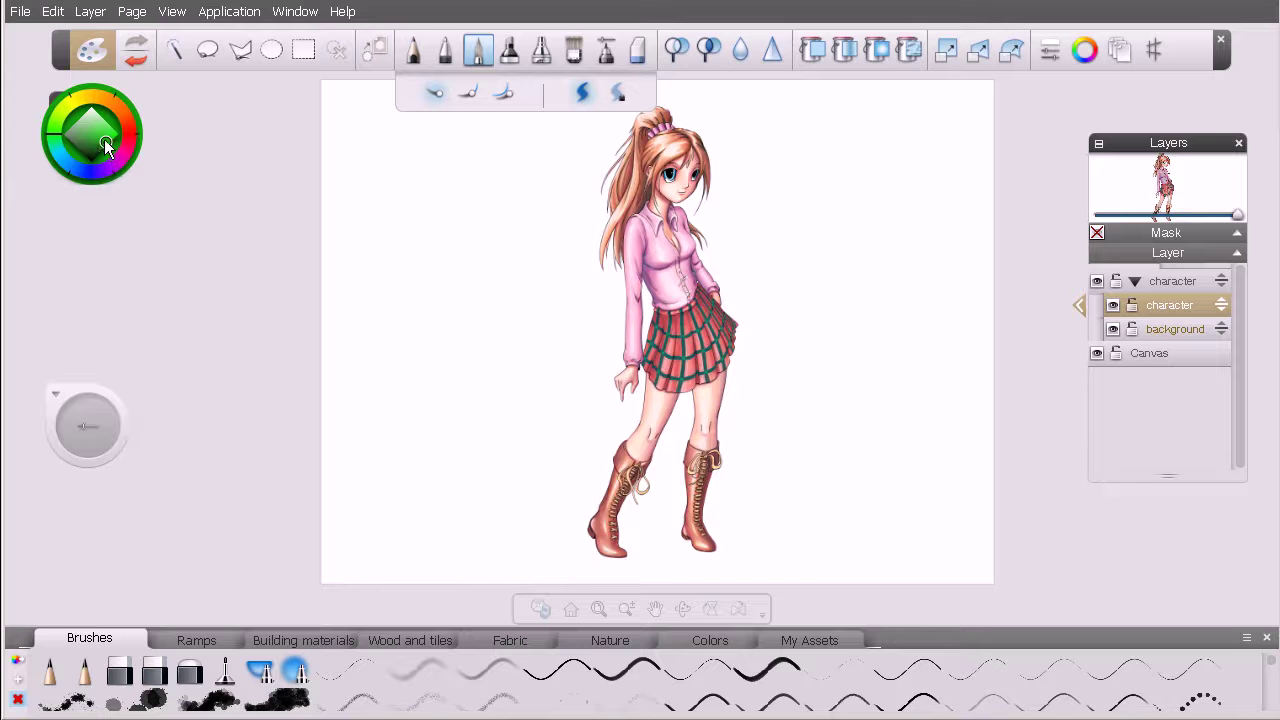
mouse_move(104, 139)
mouse_down()
mouse_move(81, 127)
mouse_move(96, 135)
mouse_up()
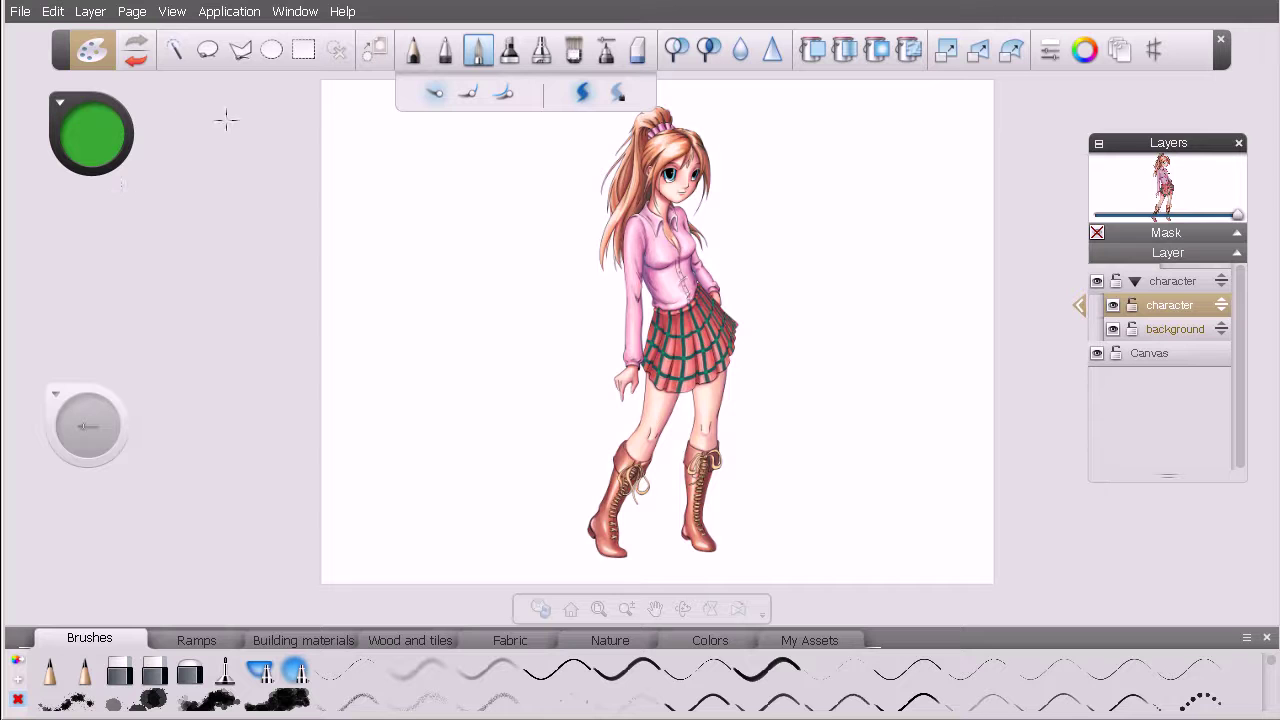
click(60, 102)
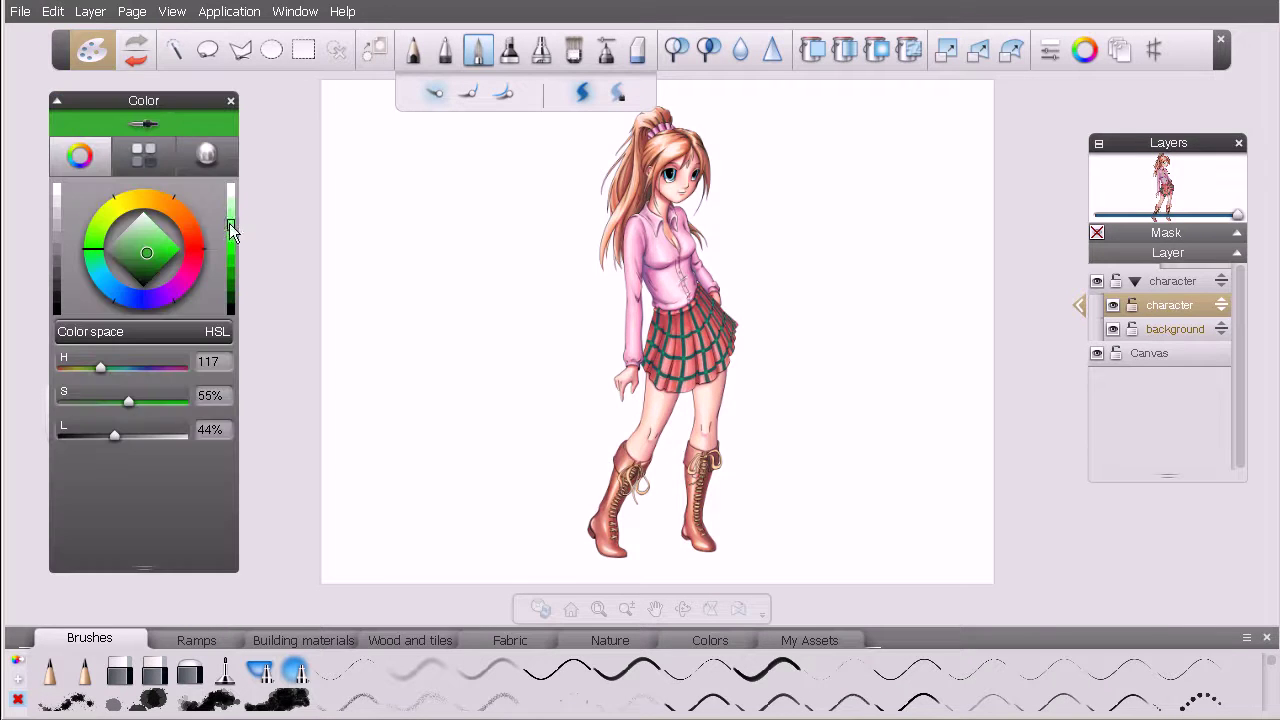
drag(180, 100, 201, 95)
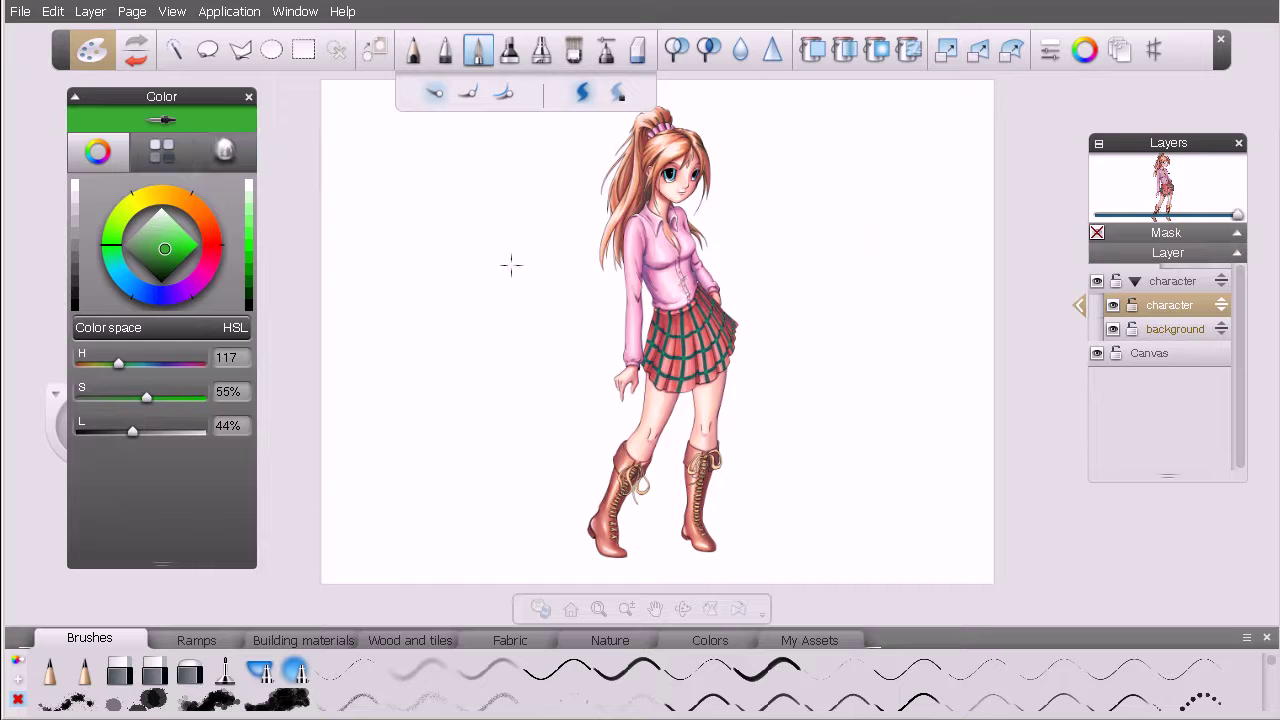
Step: Sample the brush colour from the character's pink shirt collar and from the reddish shading in her hair
key(space)
drag(614, 175, 757, 216)
key(space)
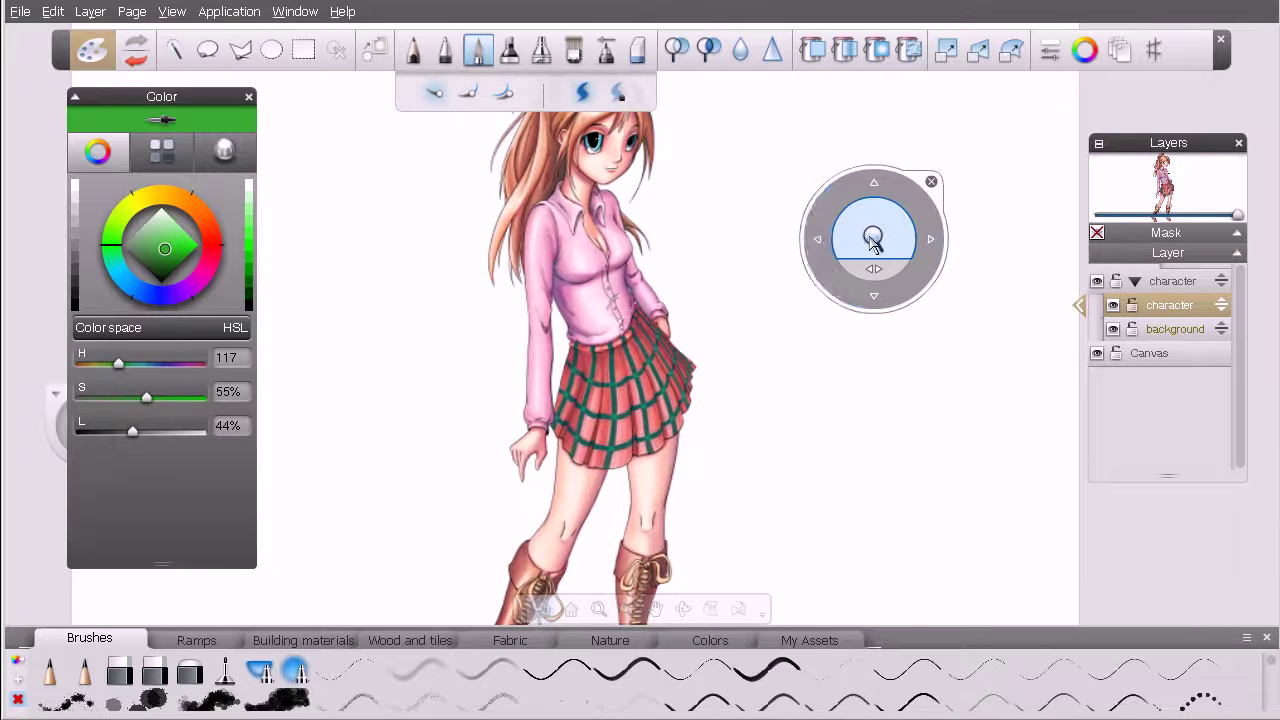
key(space)
drag(740, 337, 775, 344)
key(space)
key(space)
drag(666, 306, 768, 390)
key(space)
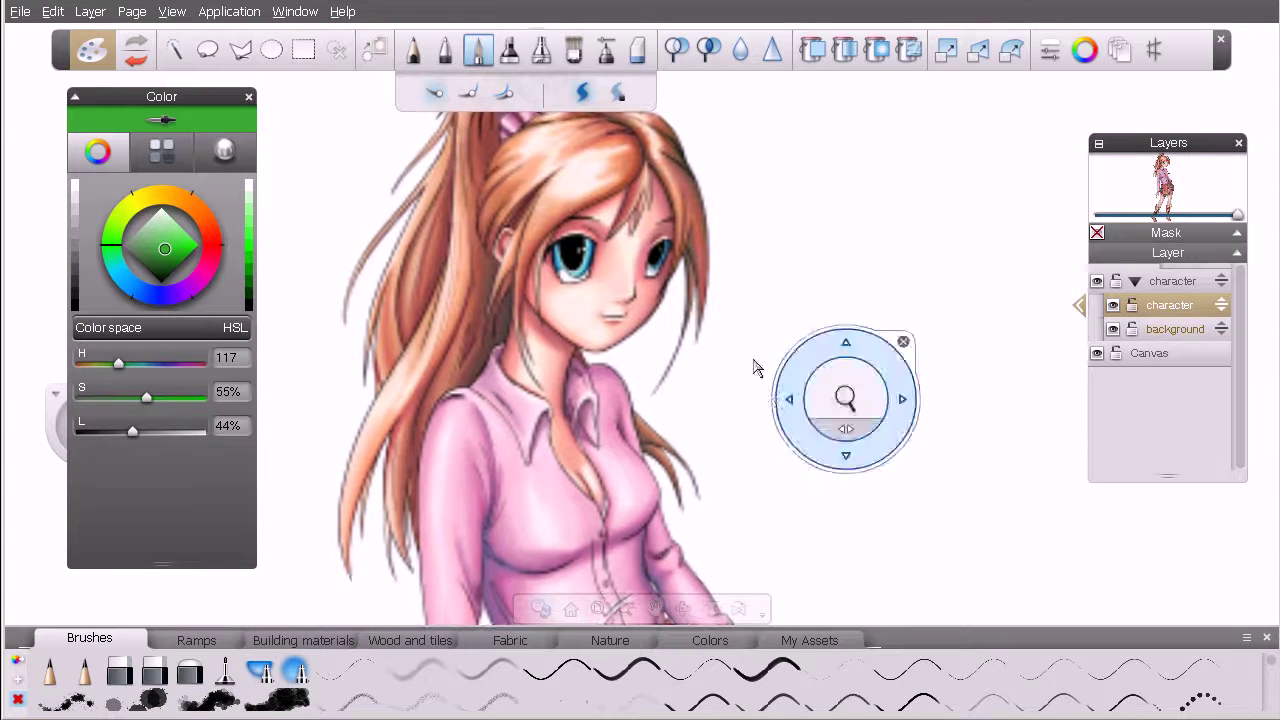
key(space)
drag(711, 255, 686, 337)
key(space)
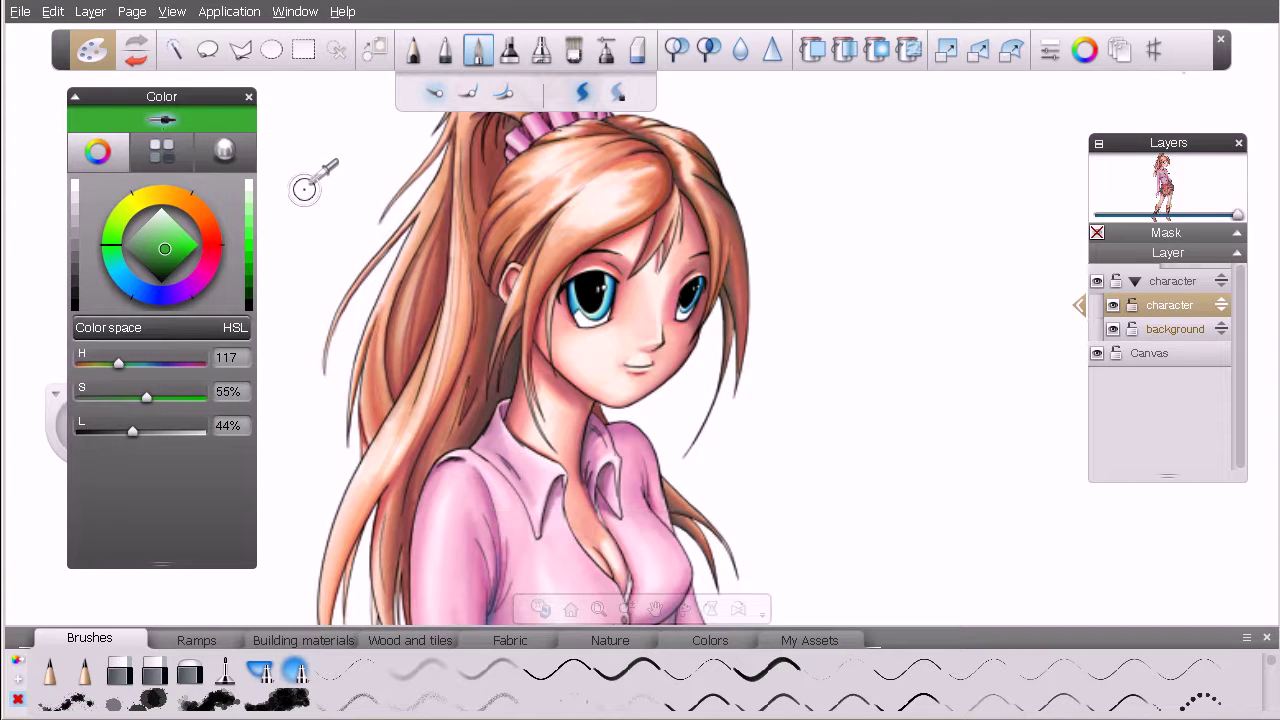
alt+click(496, 444)
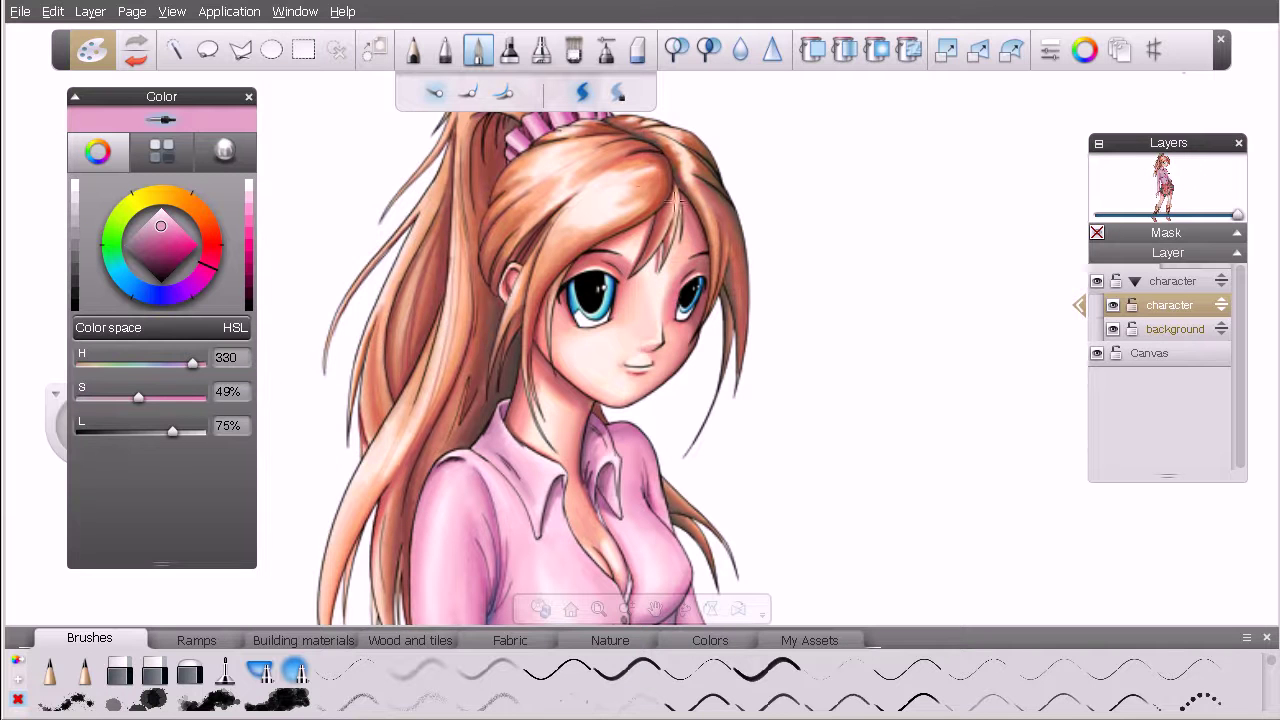
alt+click(719, 210)
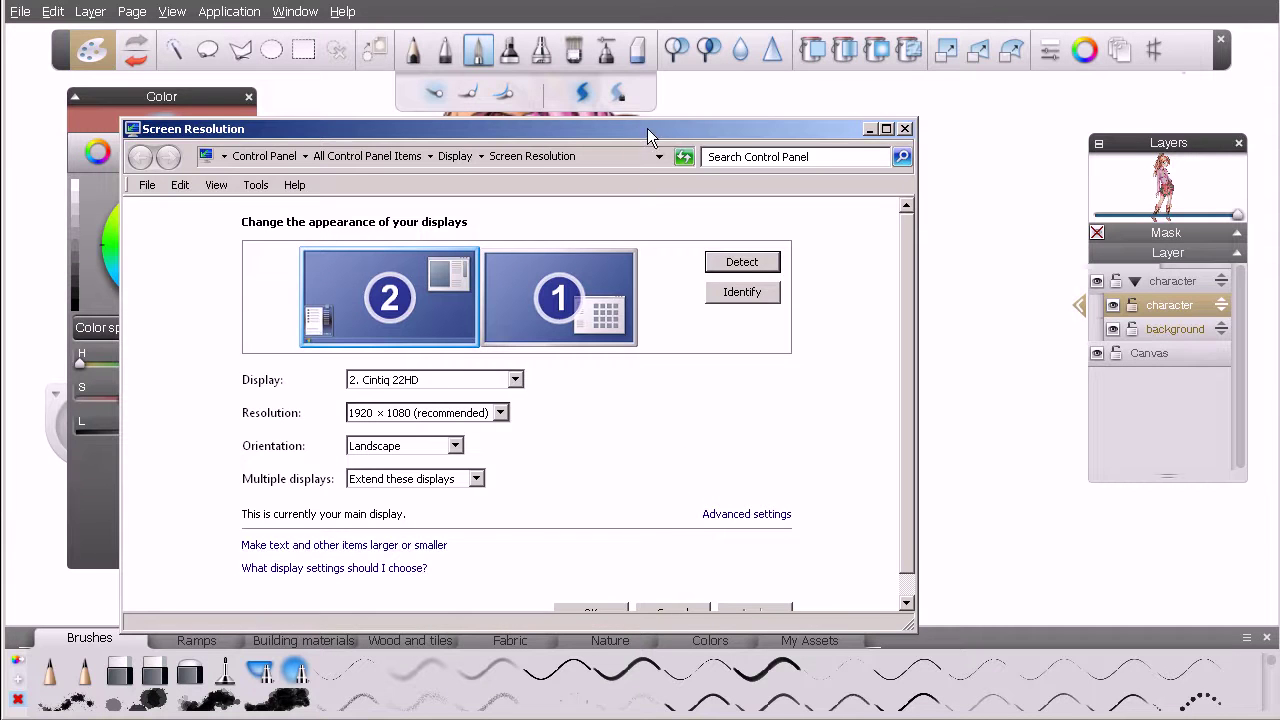
Step: Examine the two-display arrangement in the Screen Resolution window and minimize that window
drag(647, 128, 727, 84)
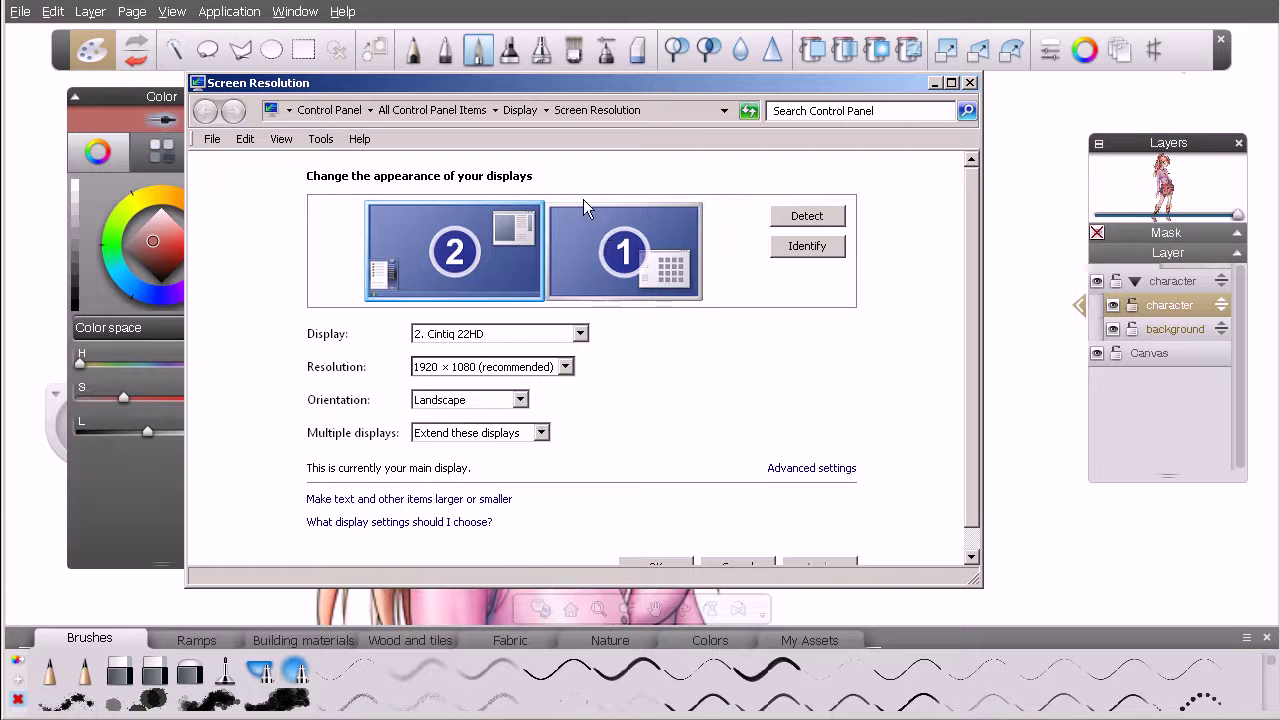
drag(495, 242, 442, 255)
click(934, 85)
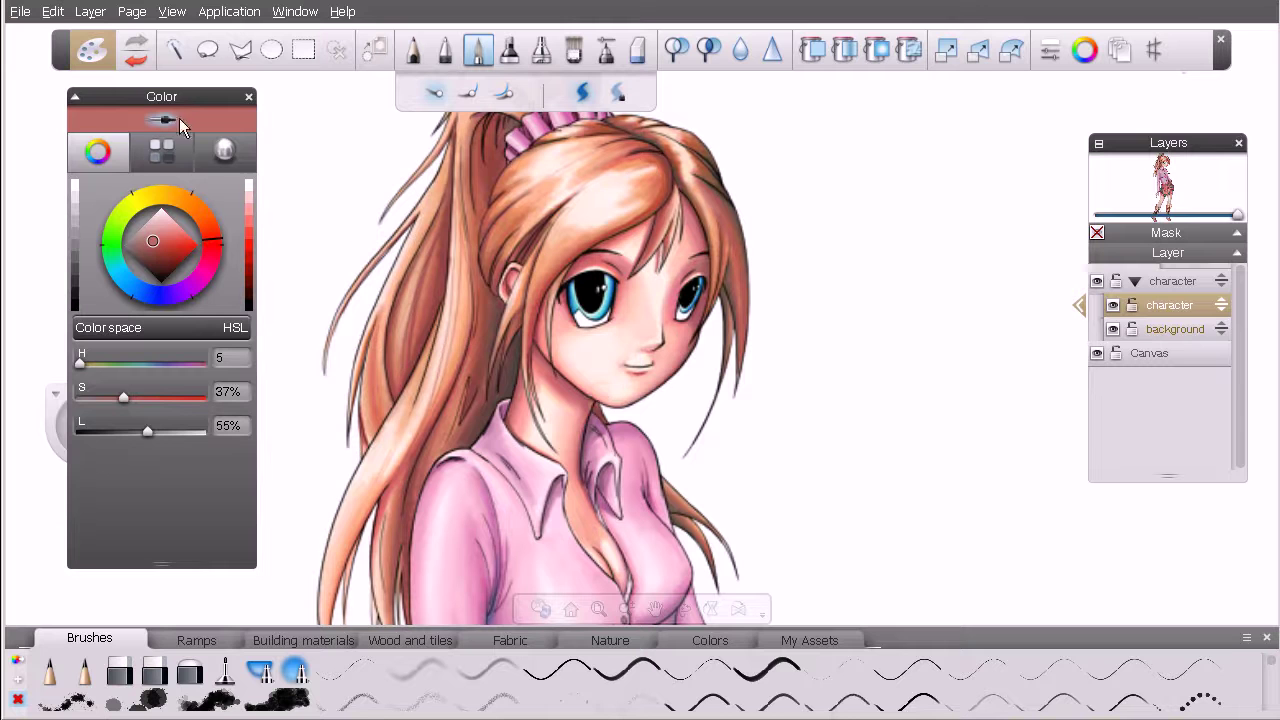
Step: Set the brush colour to a soft blue with hue 237, saturation 52% and luminance 61%
drag(183, 93, 196, 96)
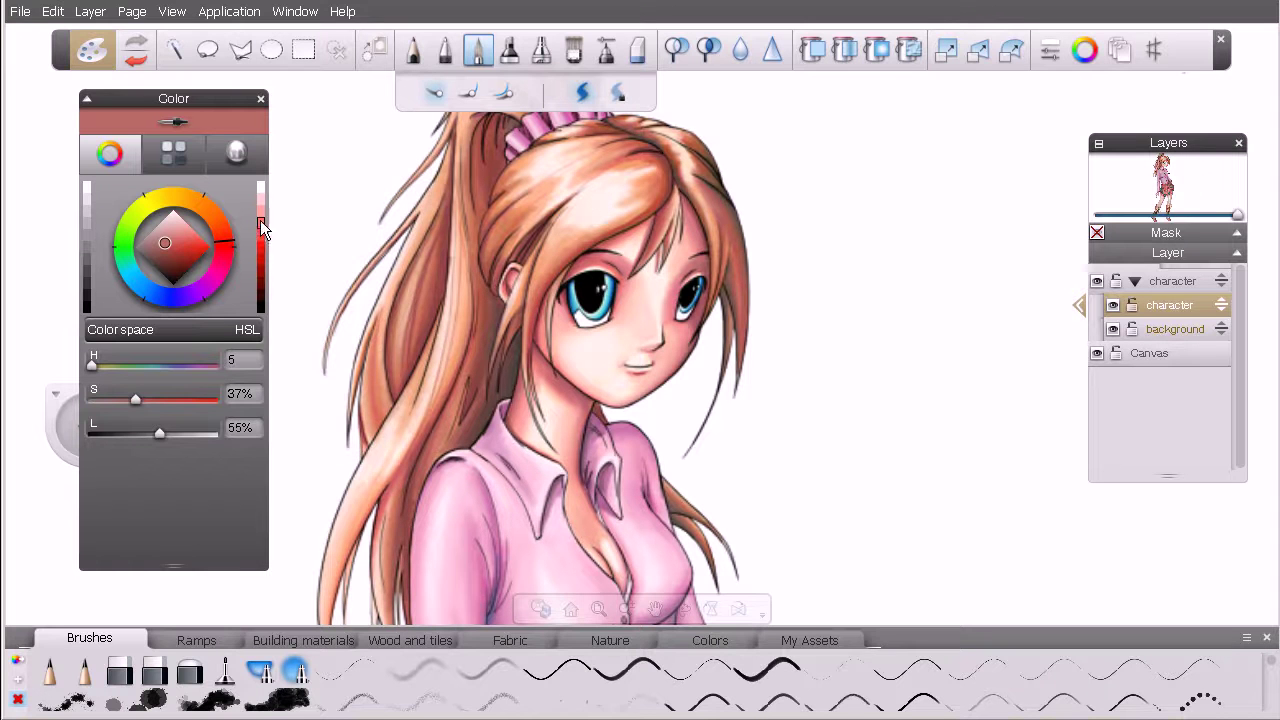
mouse_move(192, 282)
mouse_down()
mouse_move(172, 239)
mouse_move(188, 247)
mouse_up()
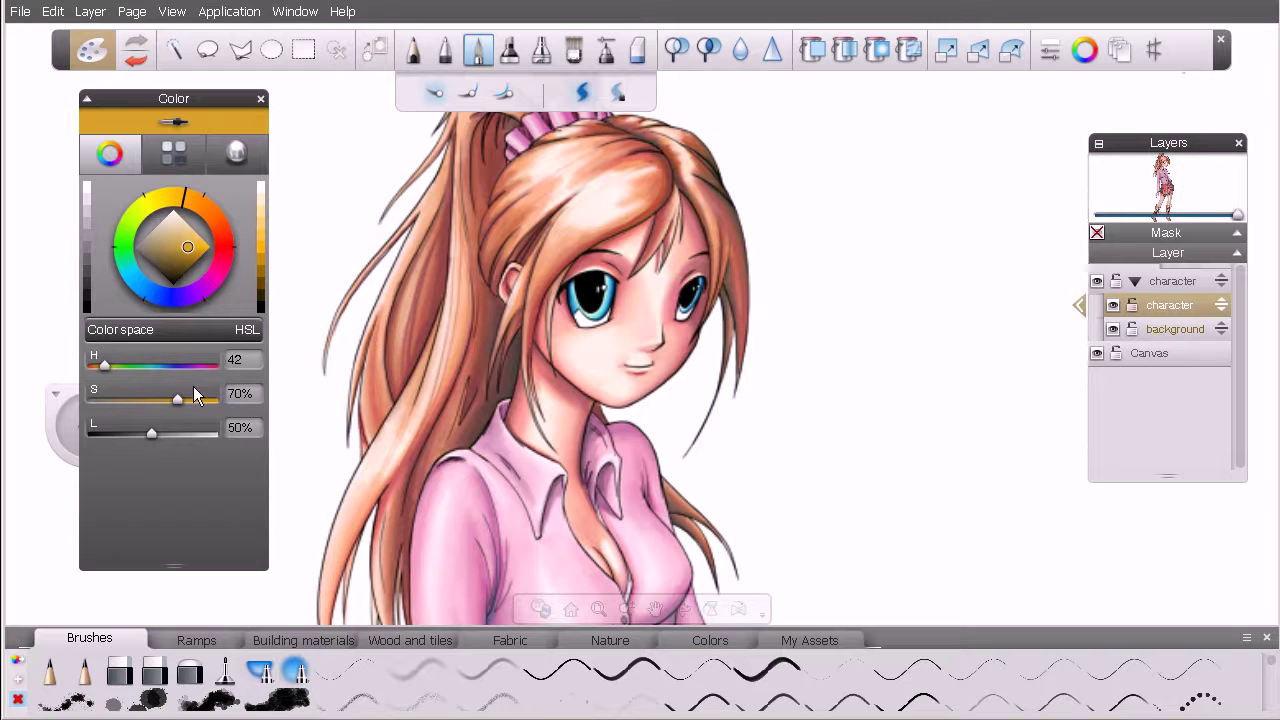
mouse_move(180, 398)
mouse_down()
mouse_move(155, 398)
mouse_move(167, 436)
mouse_up()
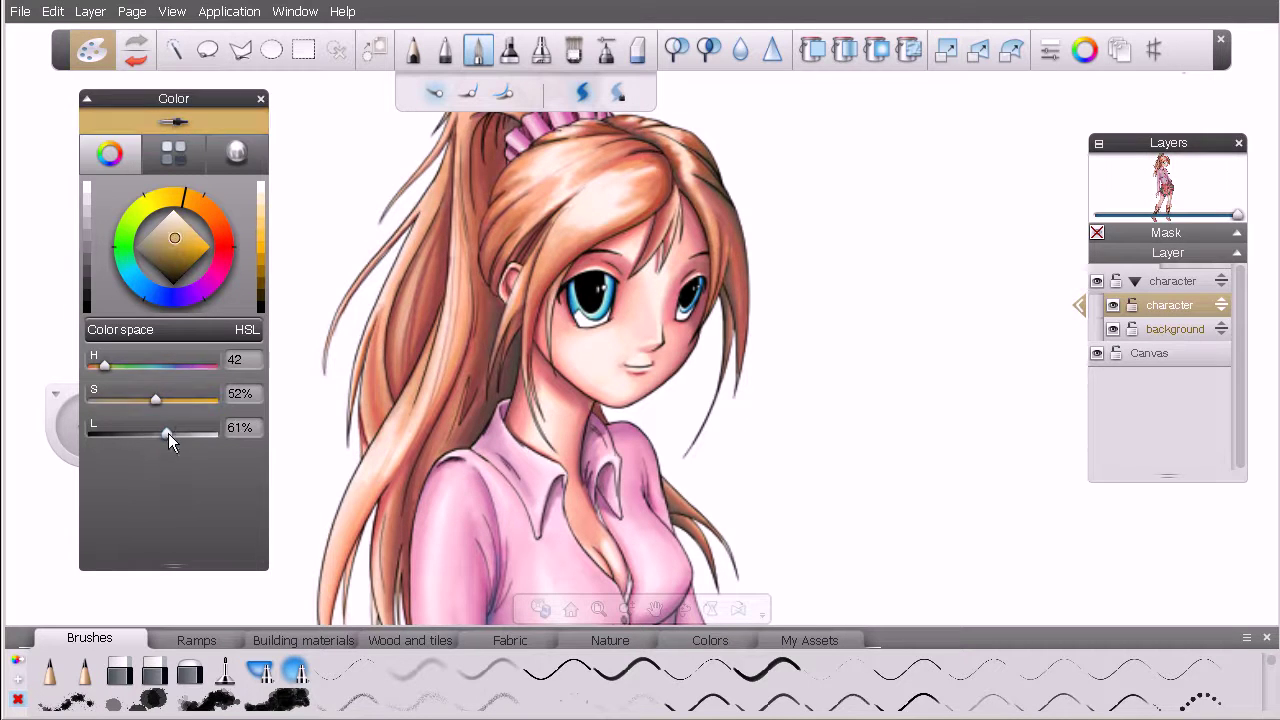
drag(107, 364, 172, 366)
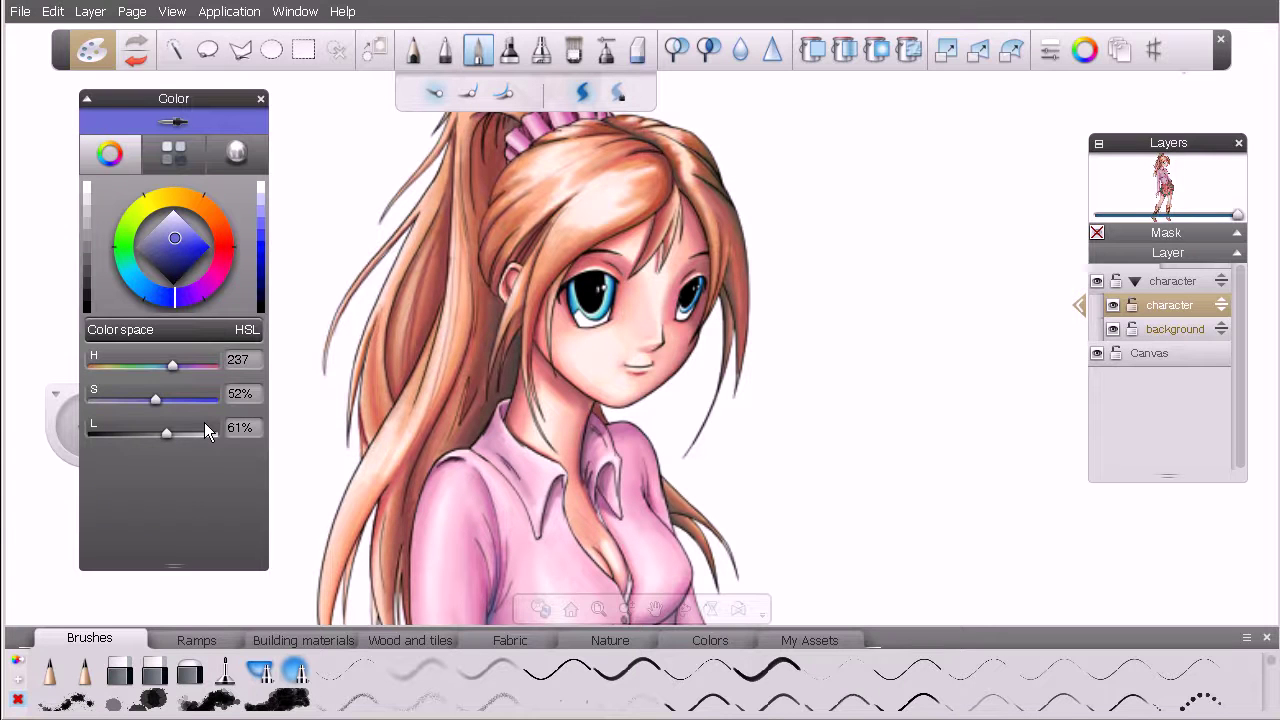
Step: Switch the Color editor's colour space to RGB, to CMYK and back to HSL
click(243, 332)
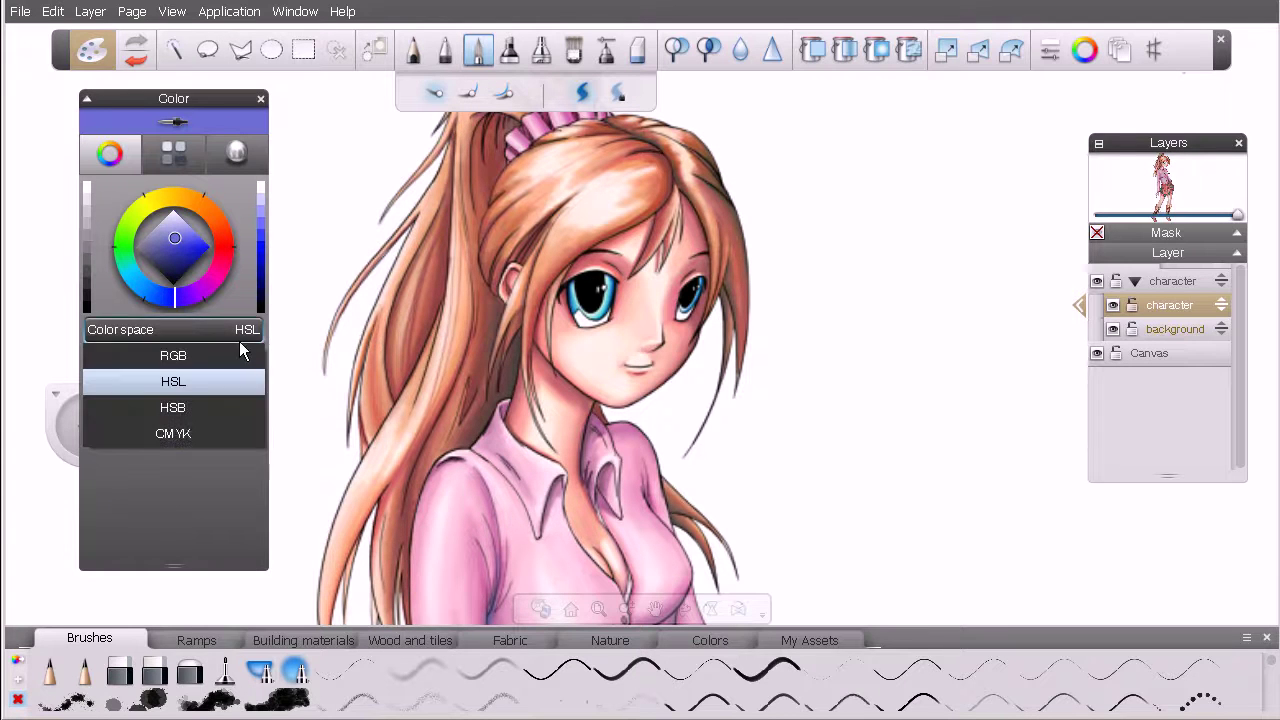
click(178, 355)
click(206, 329)
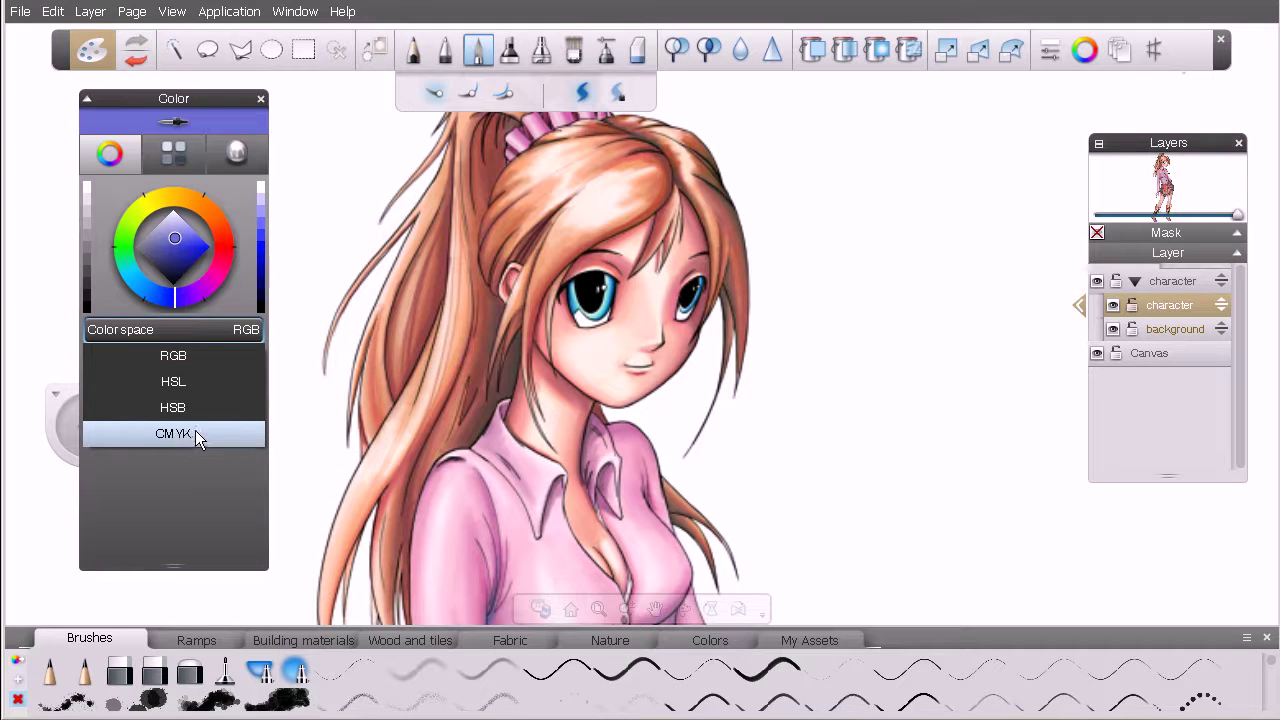
click(193, 431)
click(193, 332)
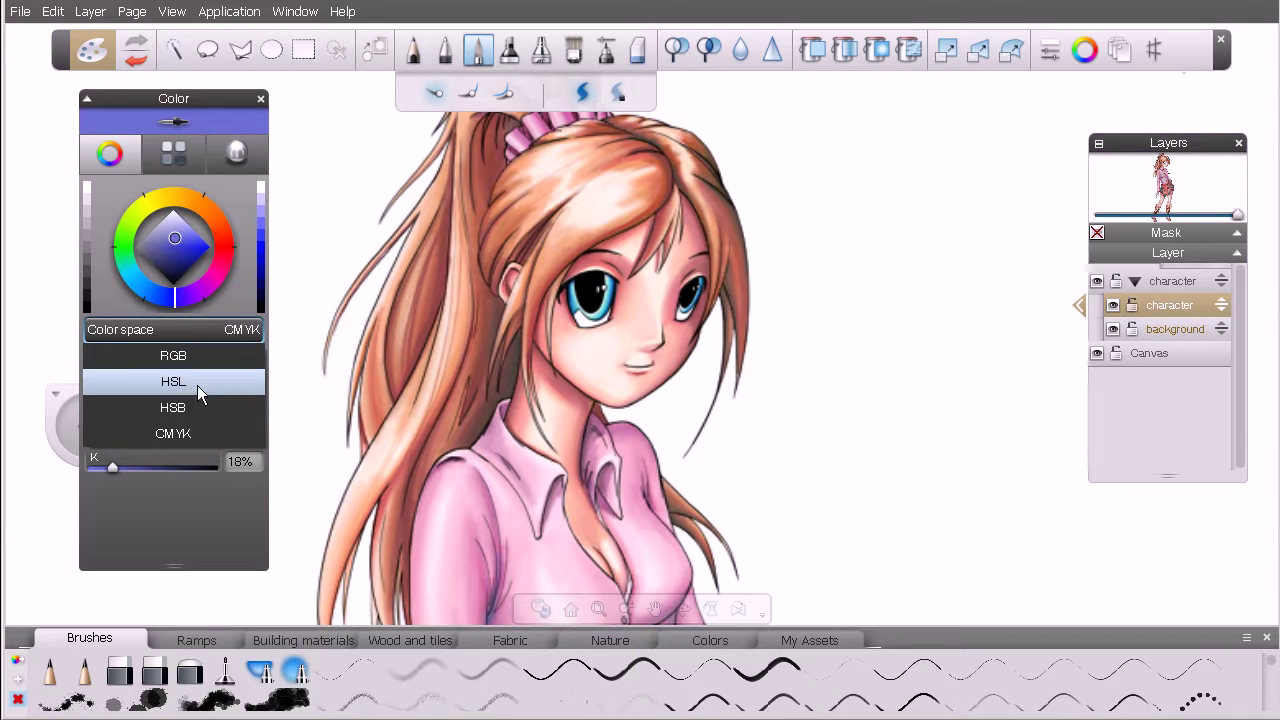
click(197, 385)
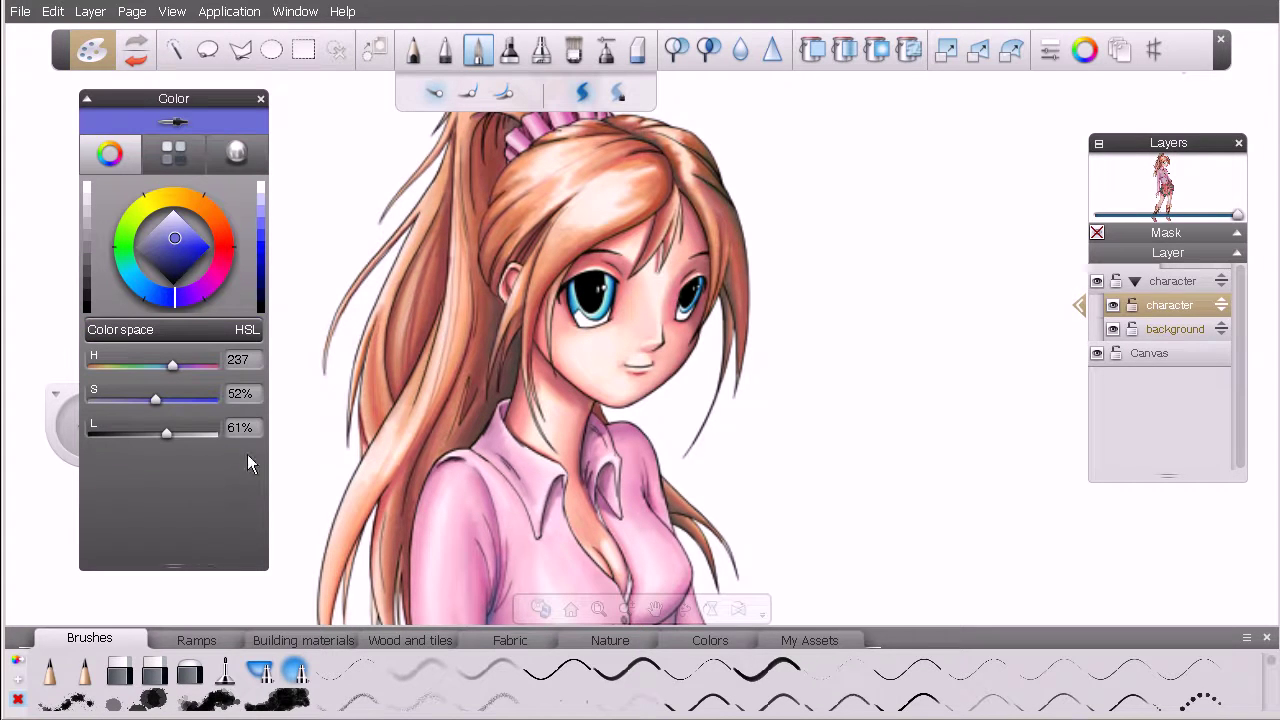
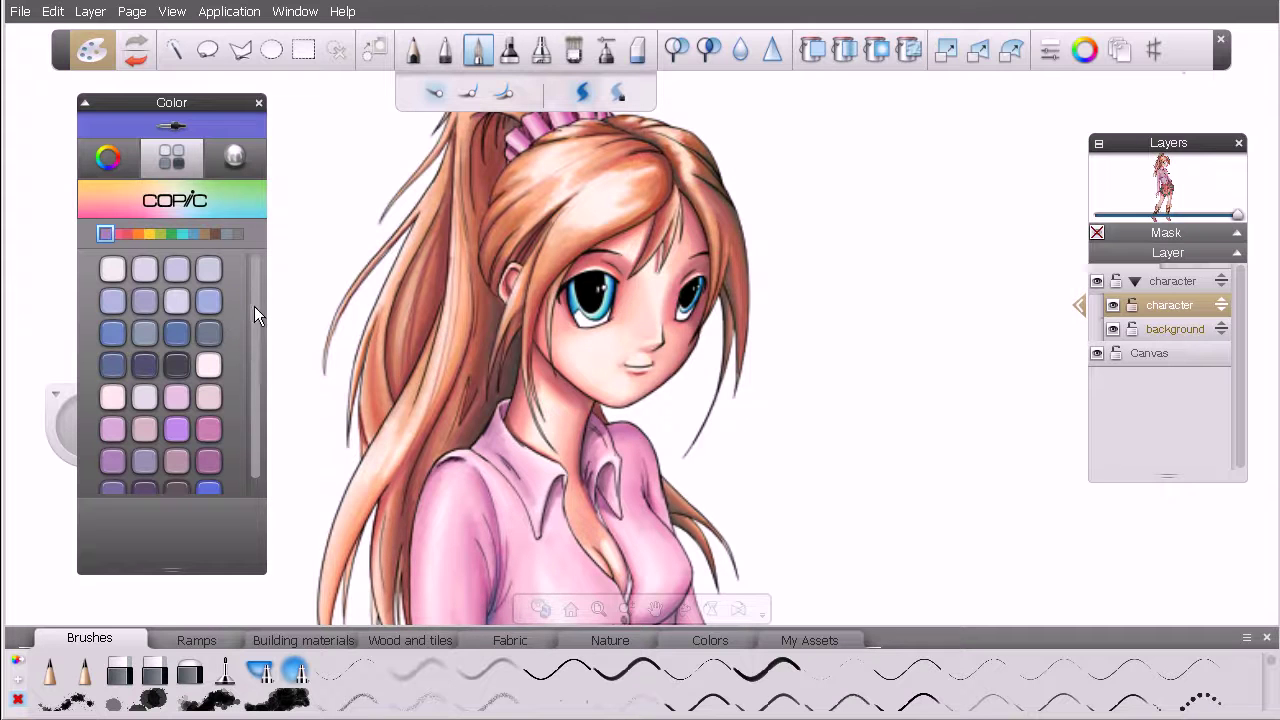
Step: Choose R27 Cadmium Red from the red family of the Copic colour library as the brush colour
scroll(256, 327, down, 1)
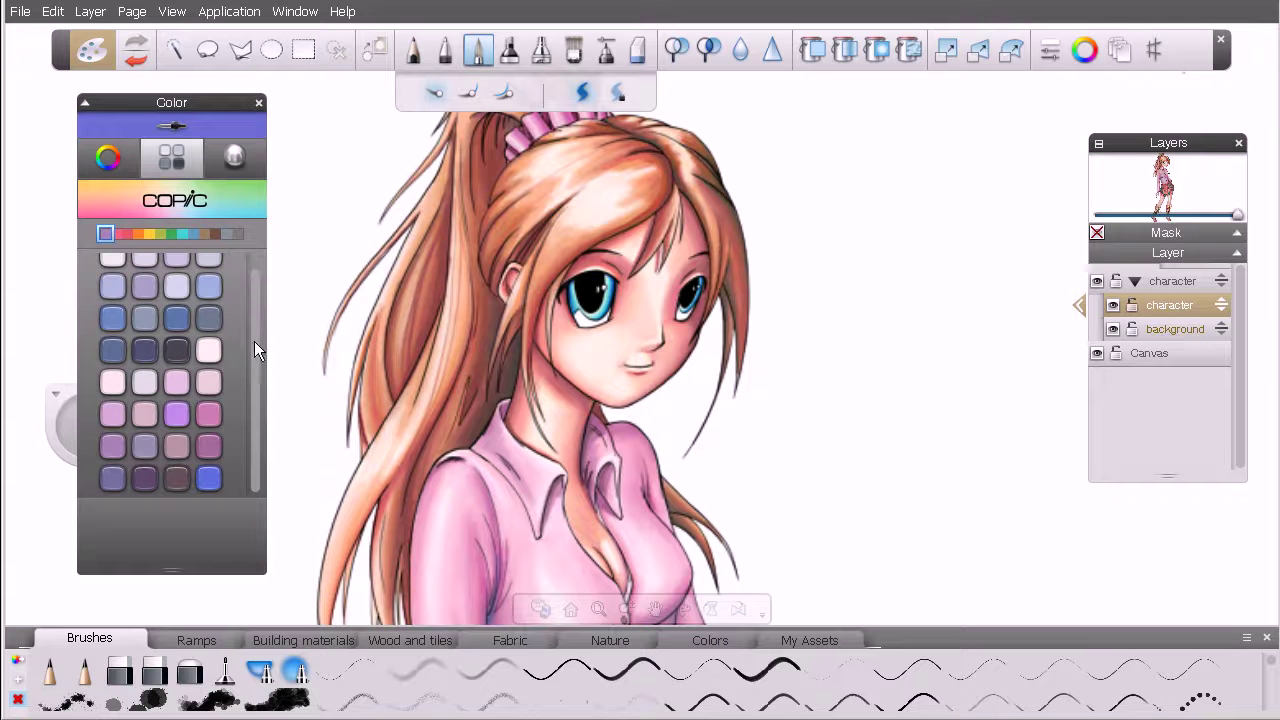
scroll(257, 345, up, 1)
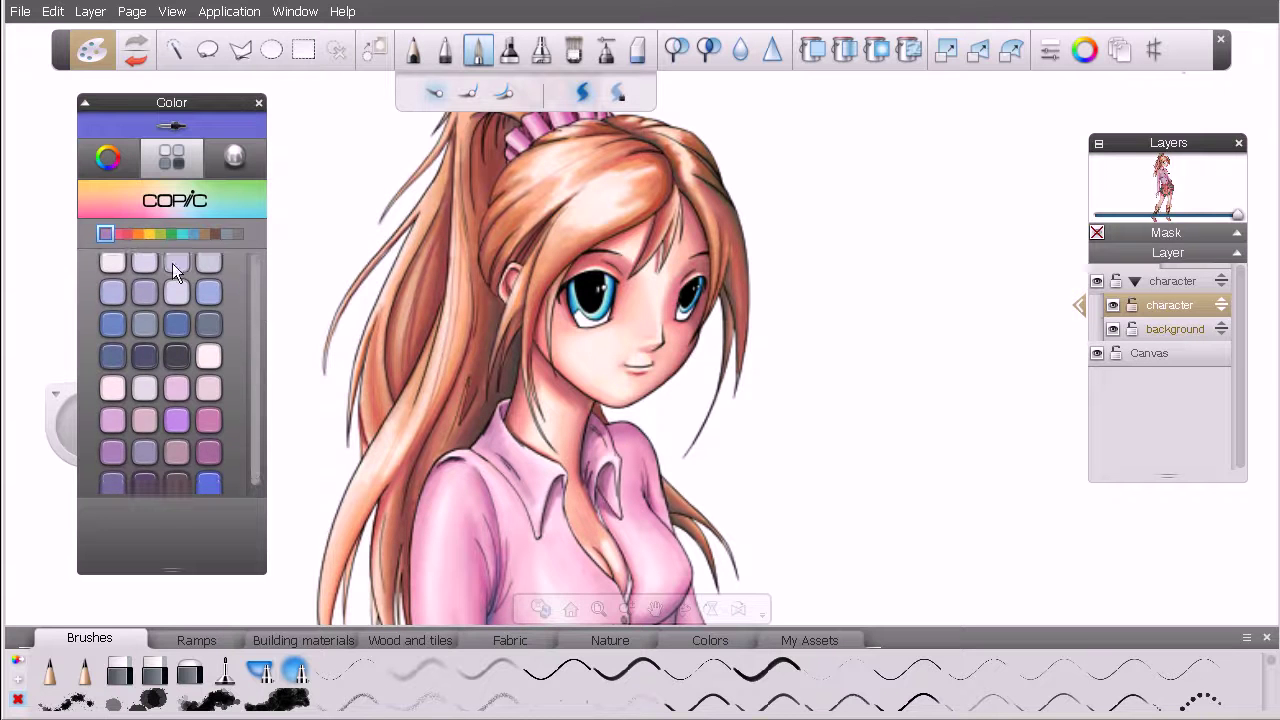
mouse_move(108, 232)
mouse_down()
mouse_move(233, 237)
mouse_move(128, 234)
mouse_up()
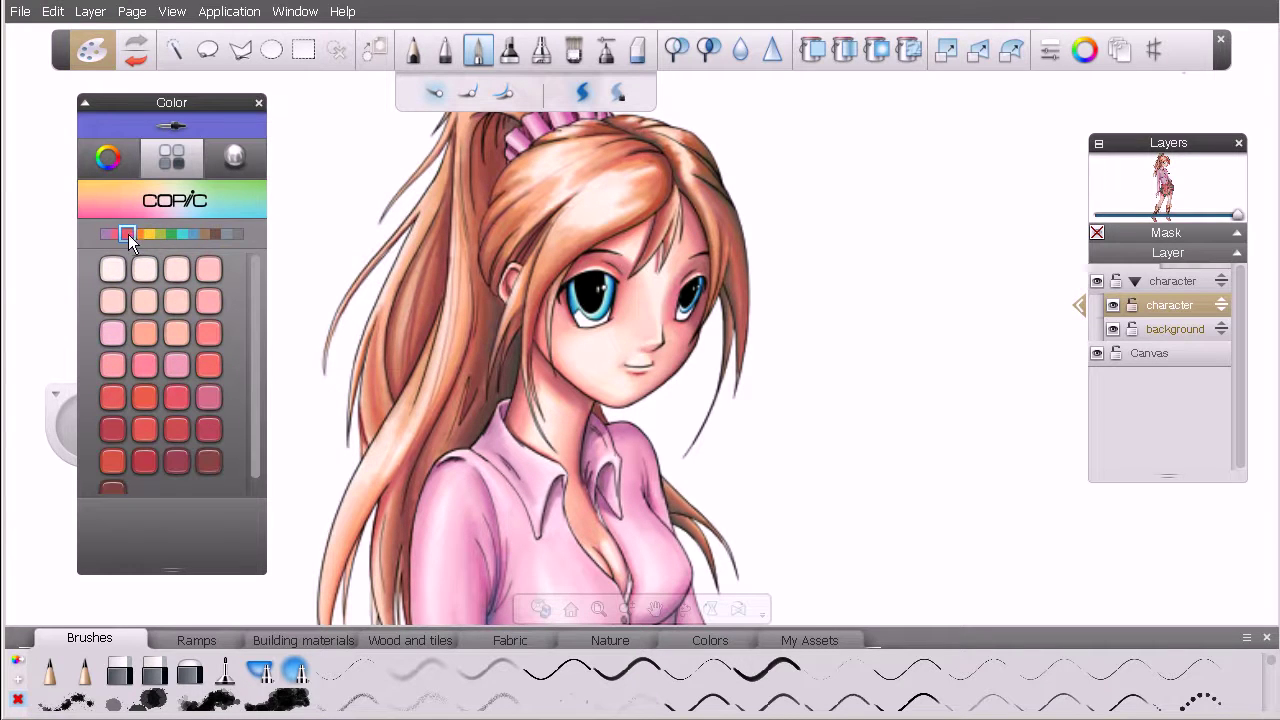
click(178, 425)
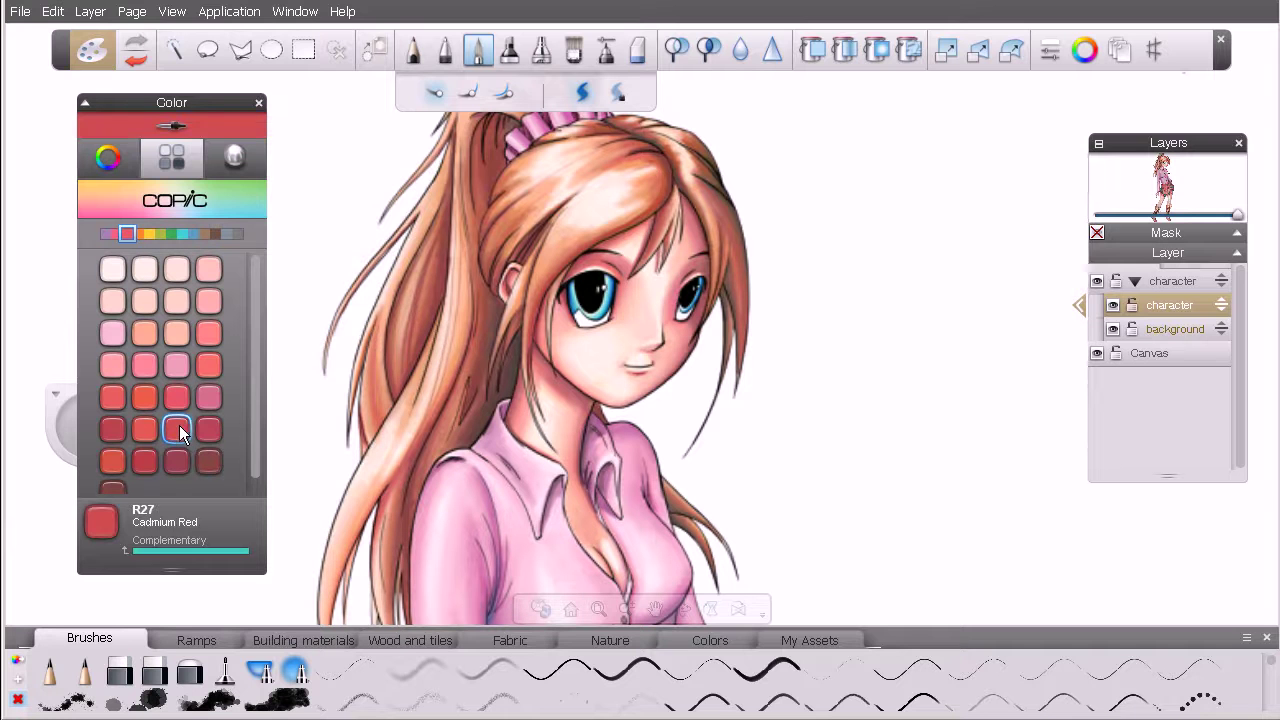
Step: Lengthen the Color editor to fit all red swatches and switch to the complementary colour, BG13 Mint Green
drag(256, 422, 255, 430)
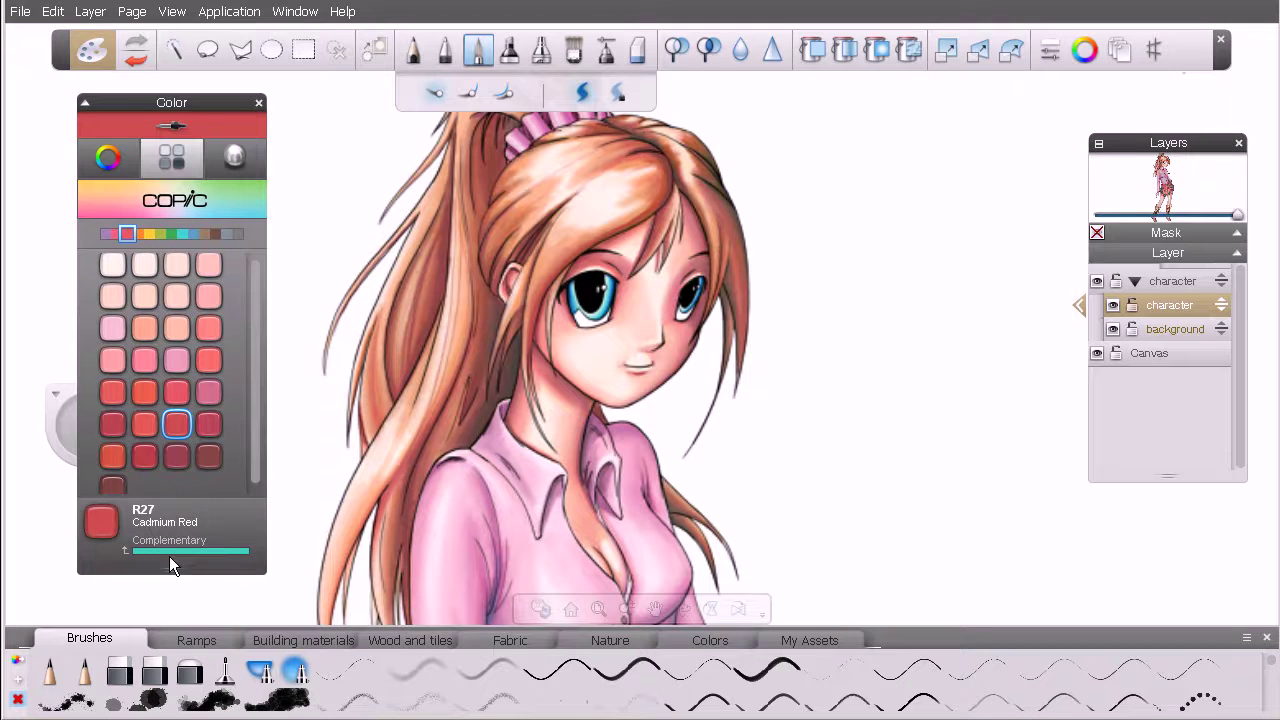
drag(172, 568, 170, 583)
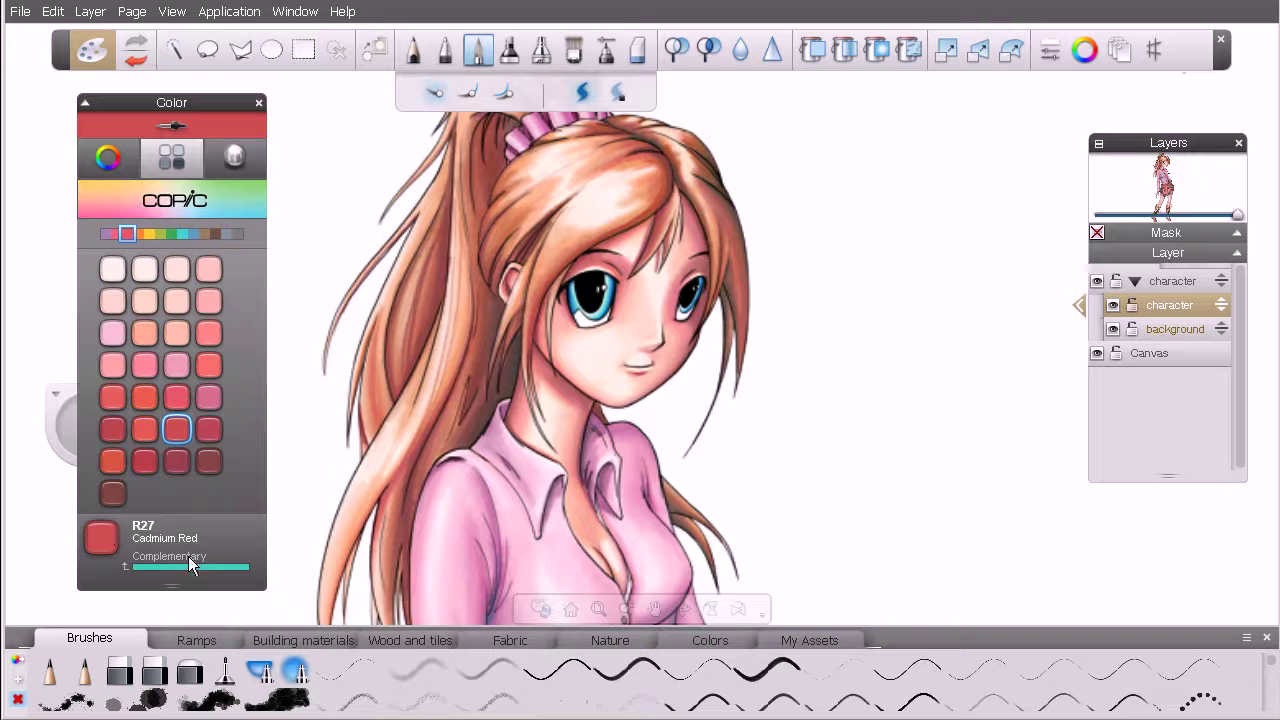
click(185, 566)
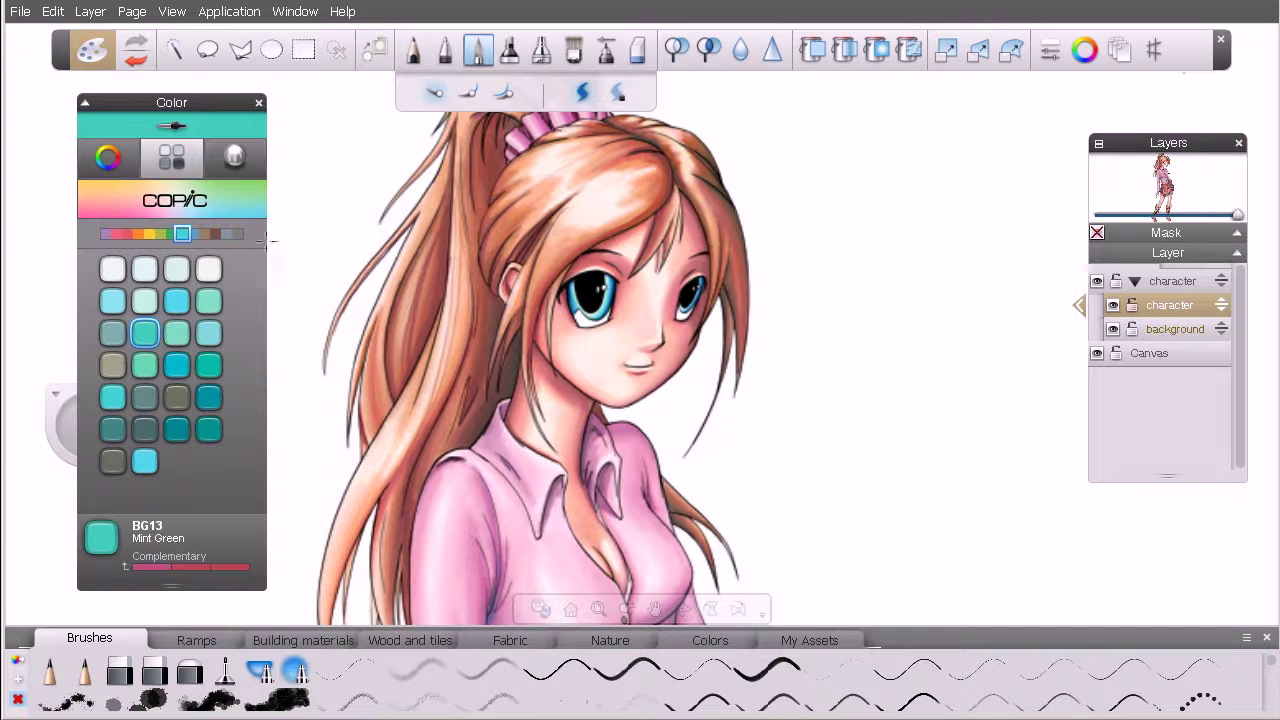
Step: Reposition the Color editor slightly on the canvas and show the orange family of the Copic library
drag(207, 101, 223, 93)
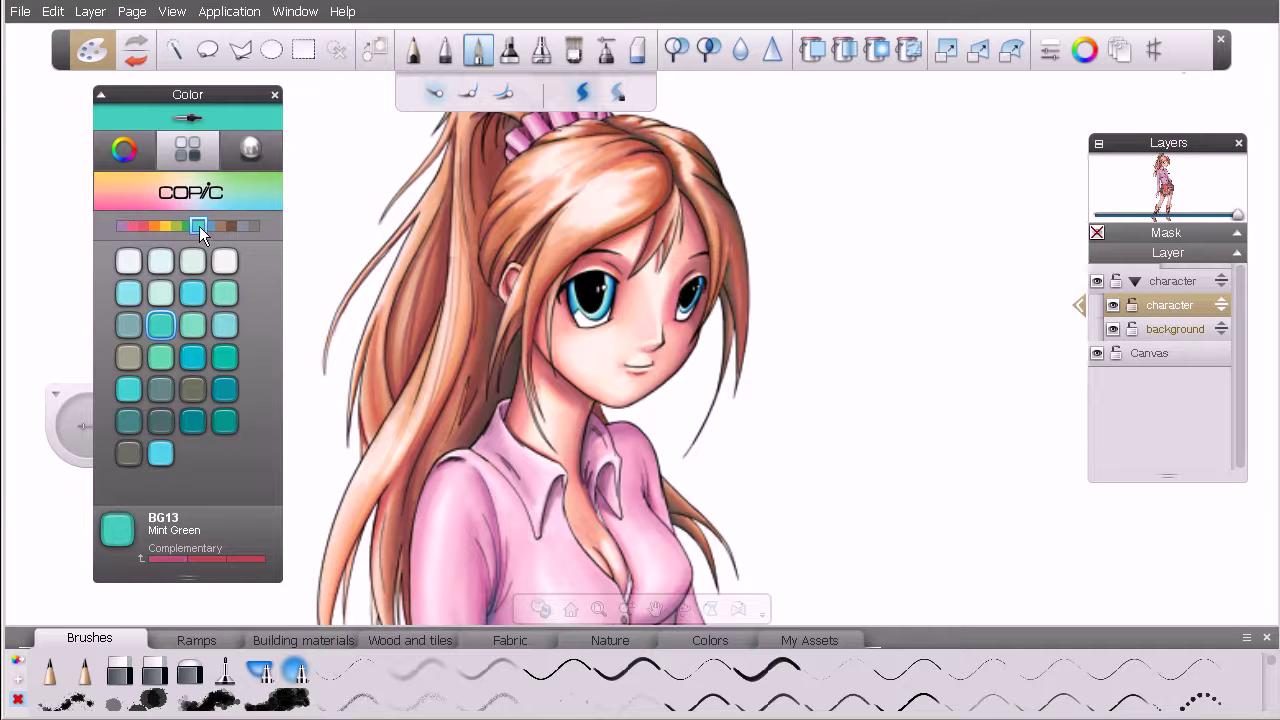
drag(200, 225, 154, 226)
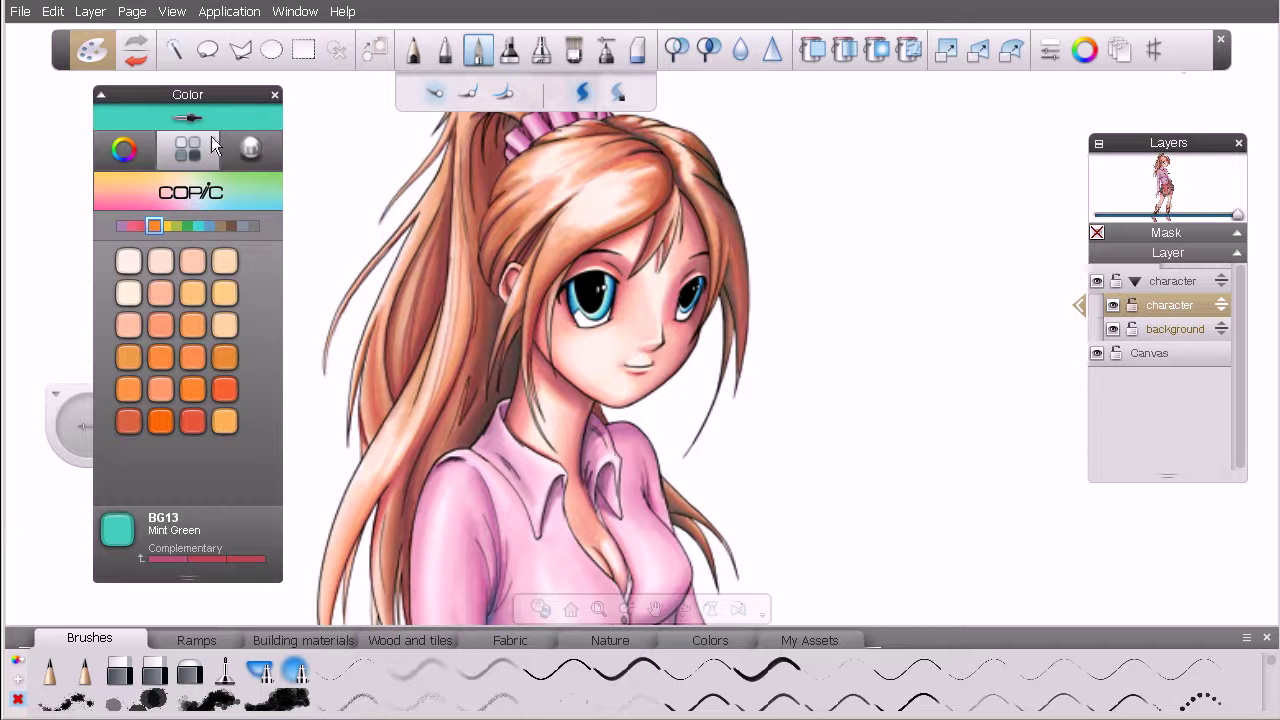
Step: Switch the Color editor to the shaded object mode, try the Cube and Cylinder forms, and return to Sphere
click(243, 147)
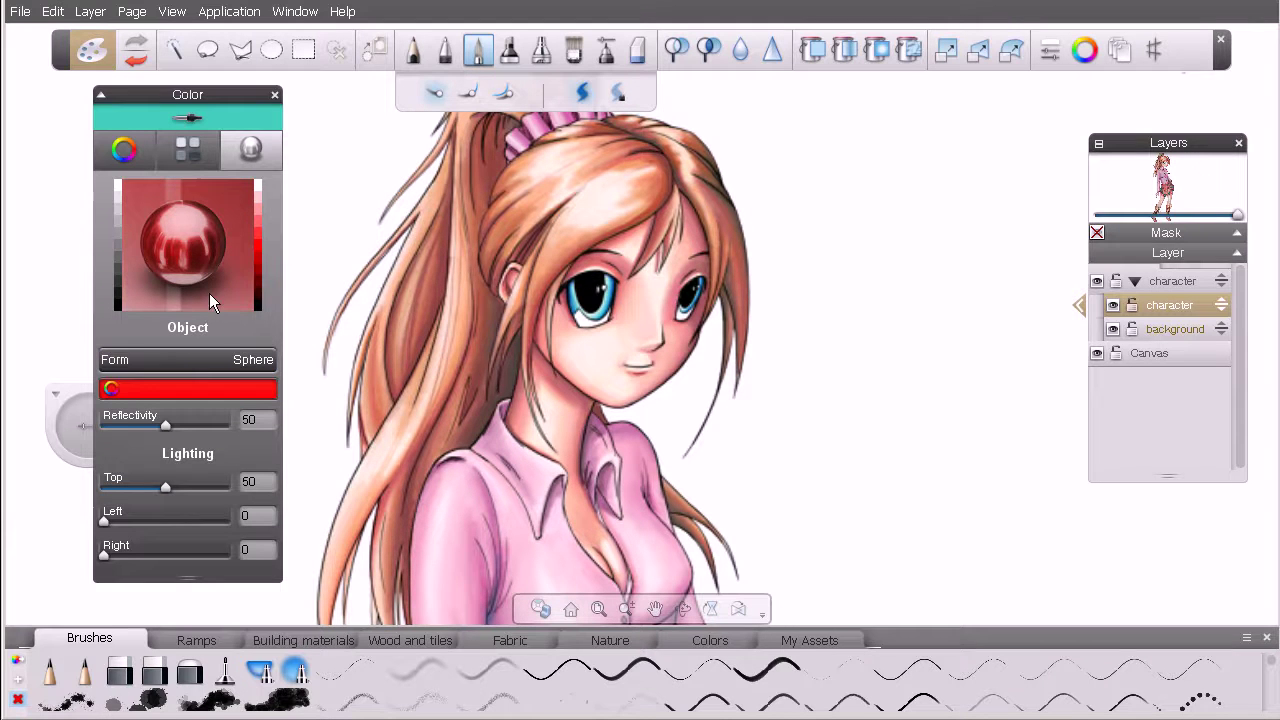
click(210, 358)
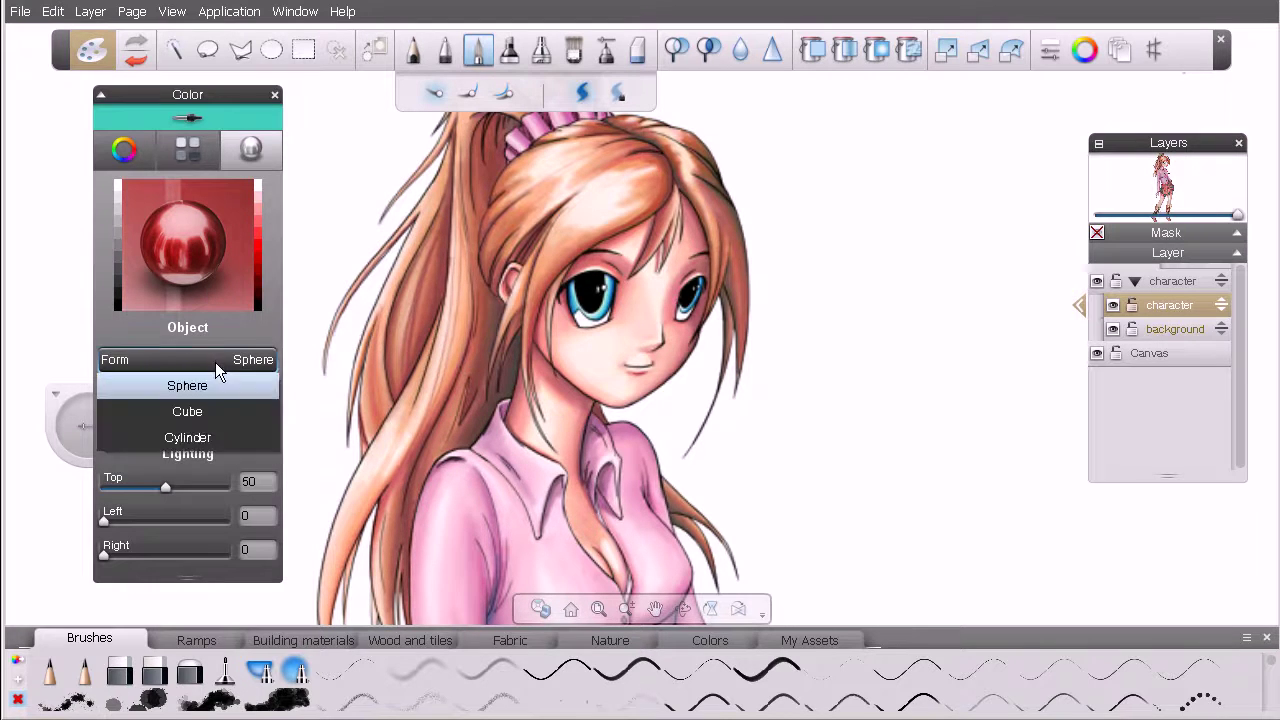
click(222, 411)
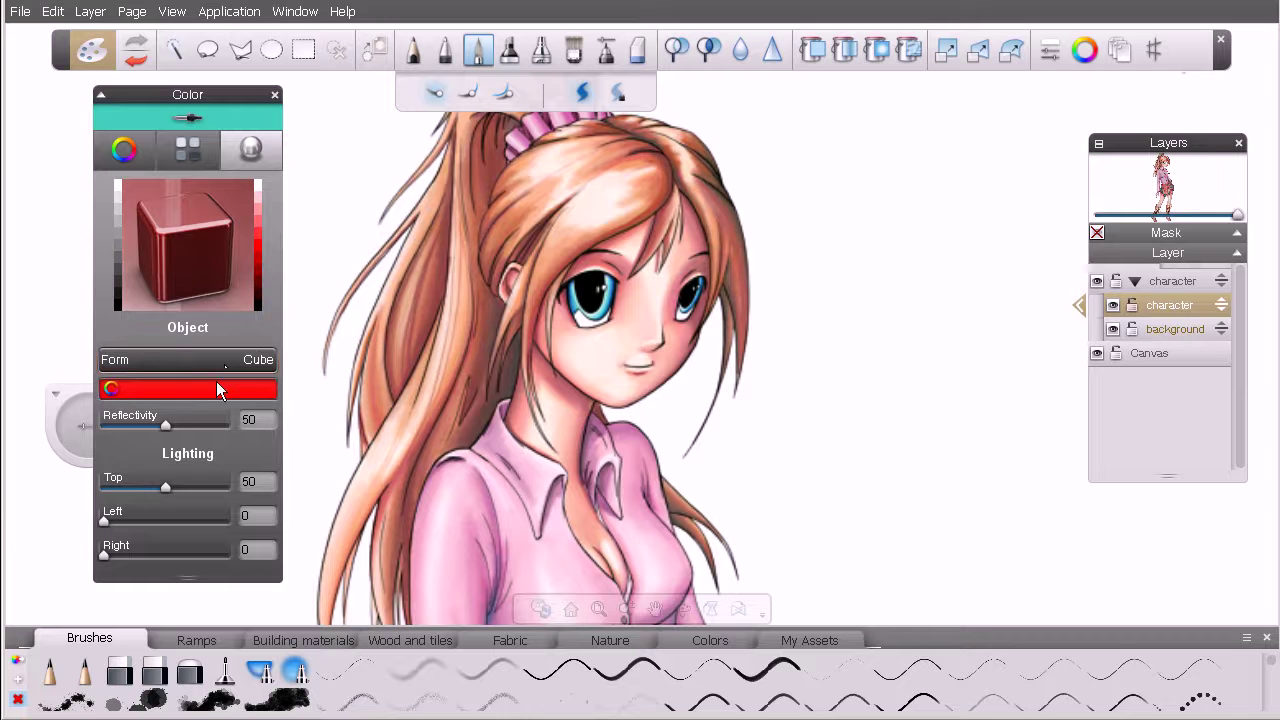
key(Down)
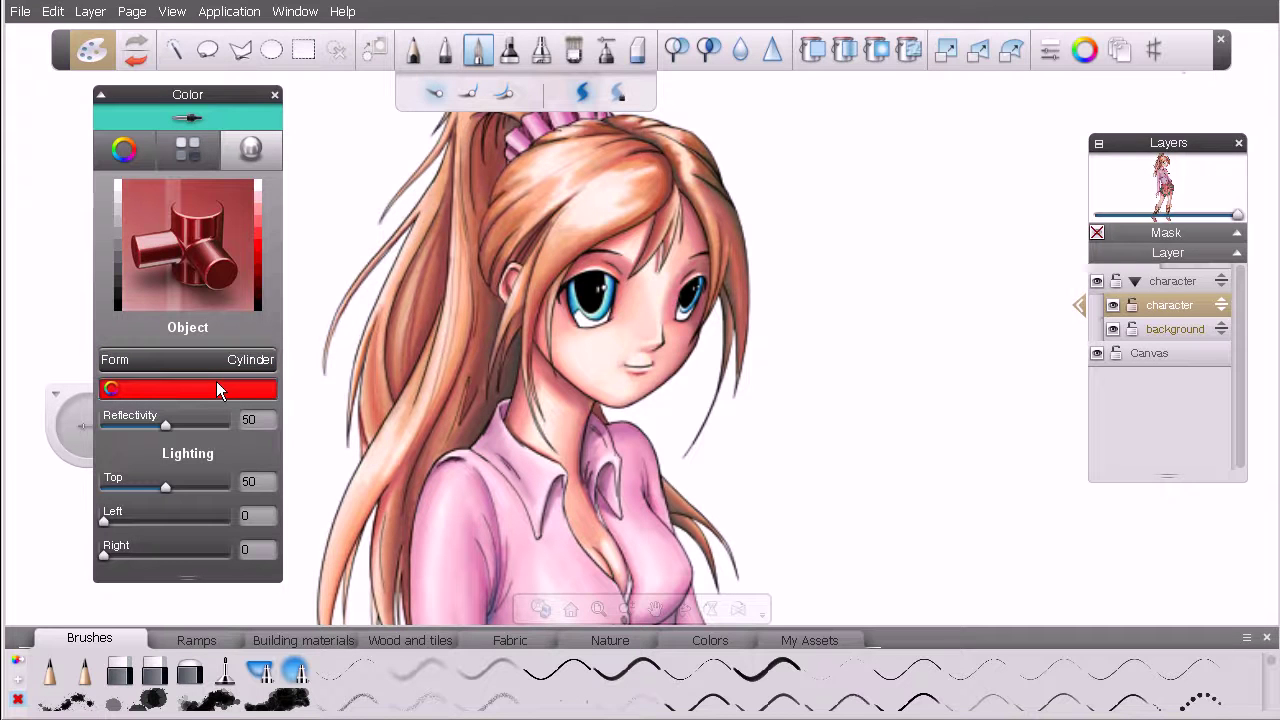
click(252, 362)
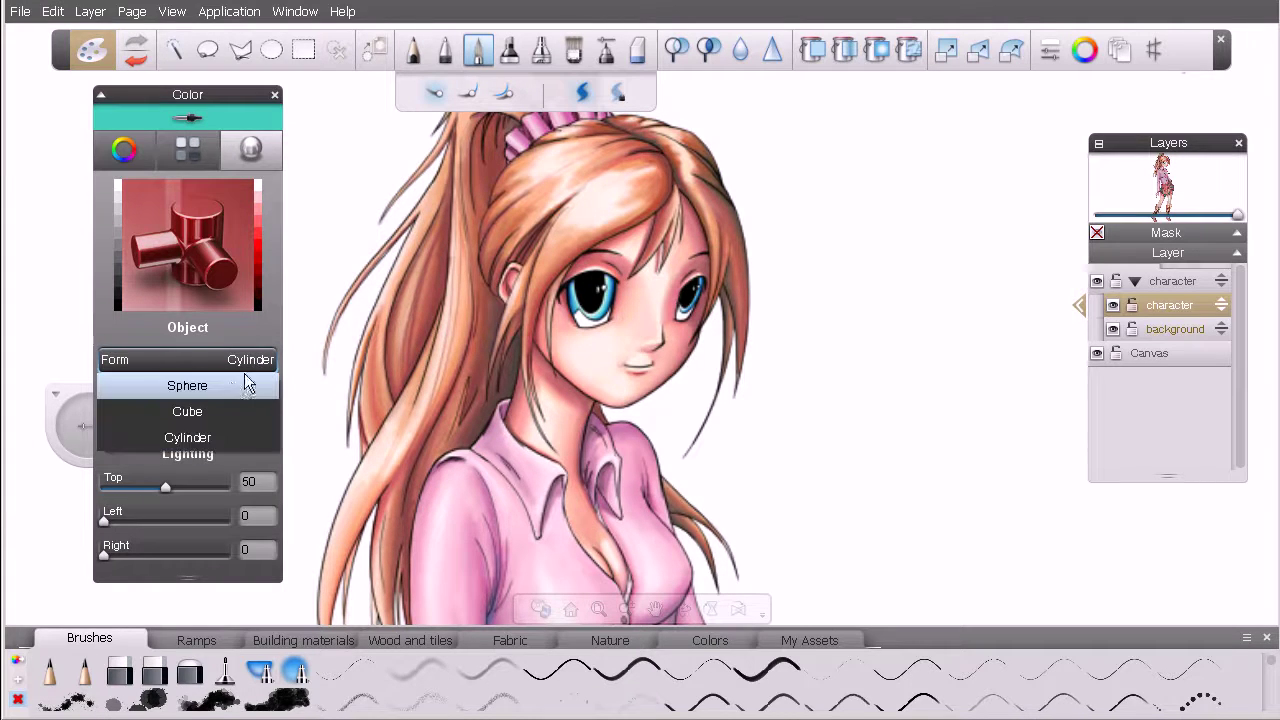
click(231, 383)
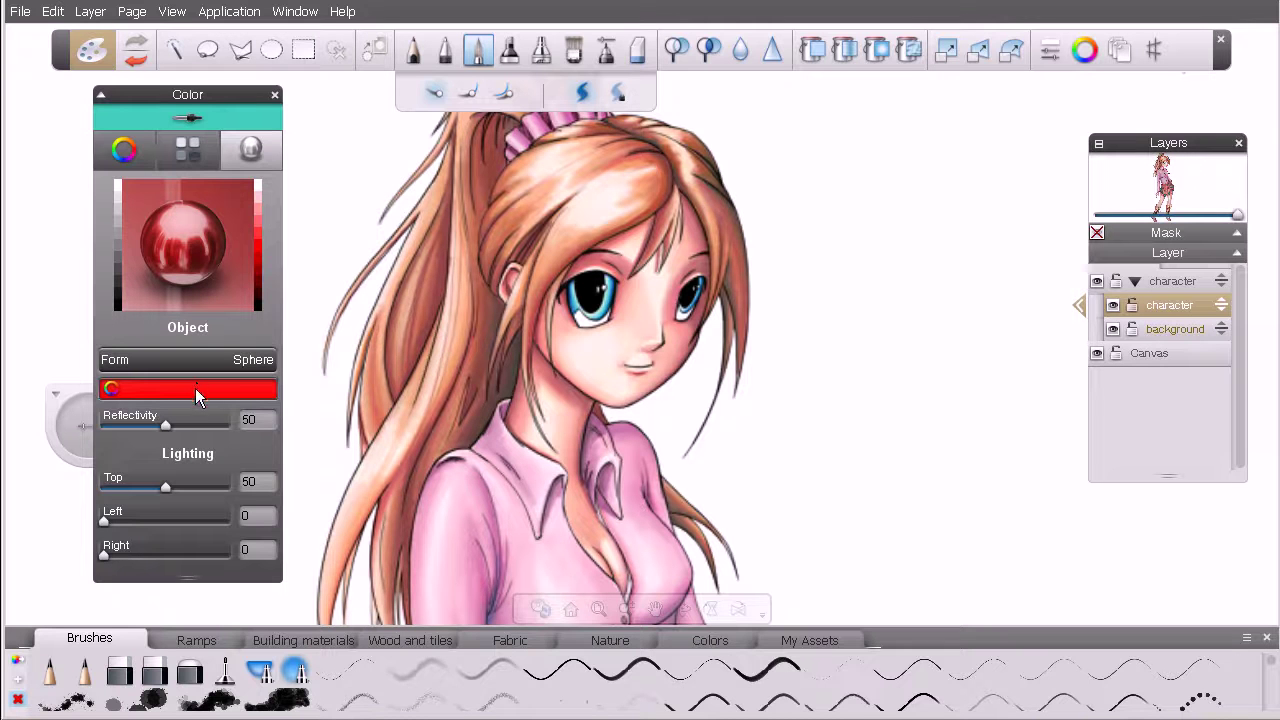
Step: Set the sphere's object colour to a light green and try the shades across its surface
click(197, 389)
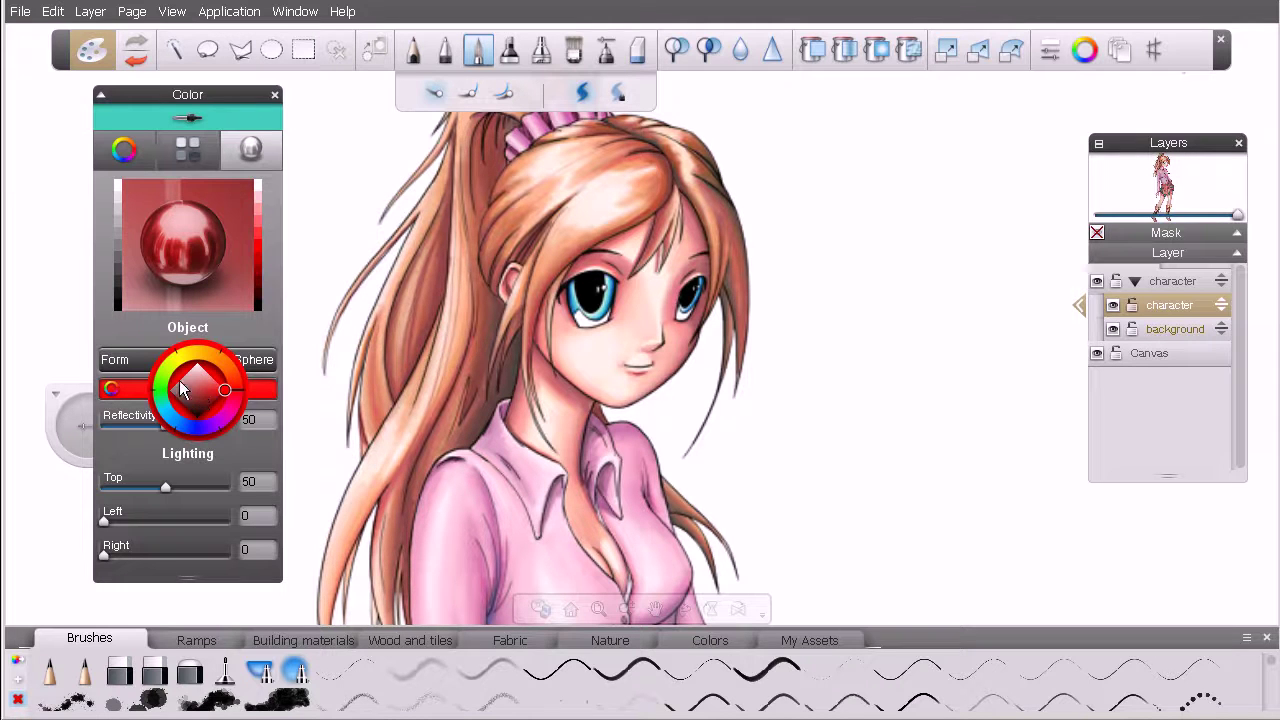
click(165, 388)
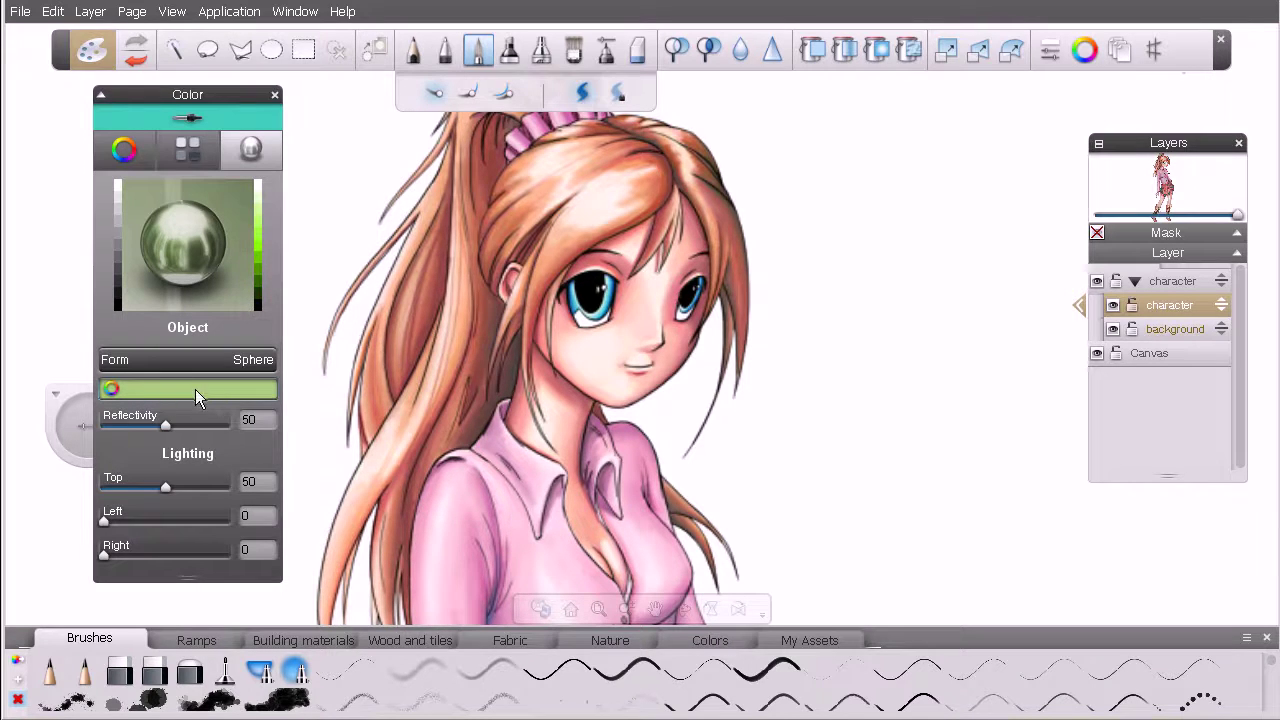
mouse_move(195, 234)
mouse_move(195, 234)
mouse_down()
mouse_move(175, 225)
mouse_move(205, 222)
mouse_move(182, 253)
mouse_up()
Step: Try the sphere's reflectivity at 79 and 6, and set it to 38
drag(166, 426, 200, 425)
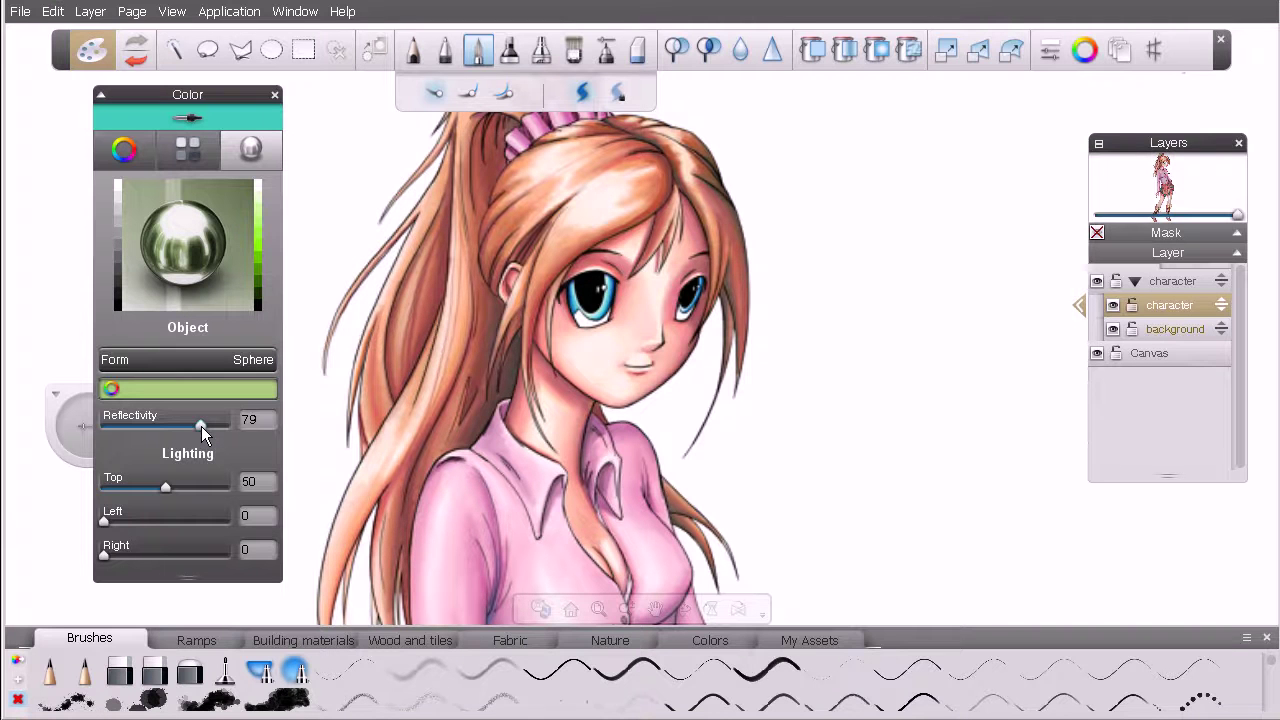
scroll(201, 426, down, 7)
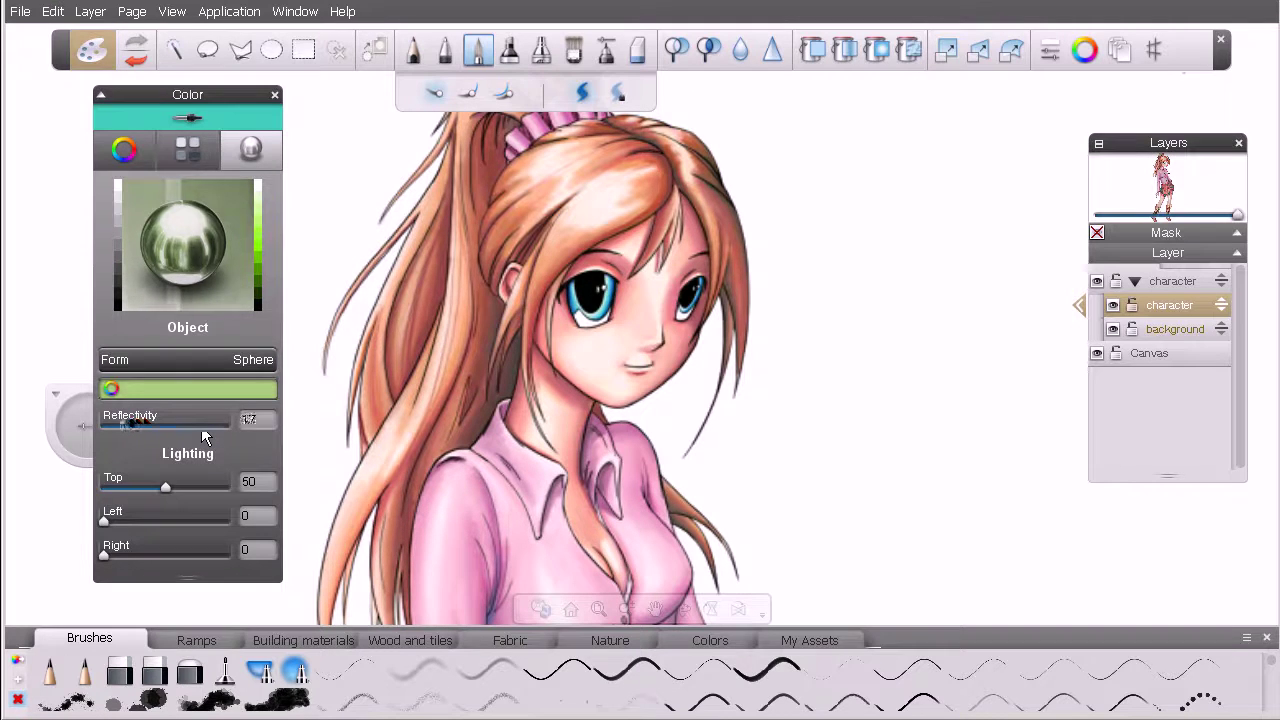
scroll(201, 426, down, 3)
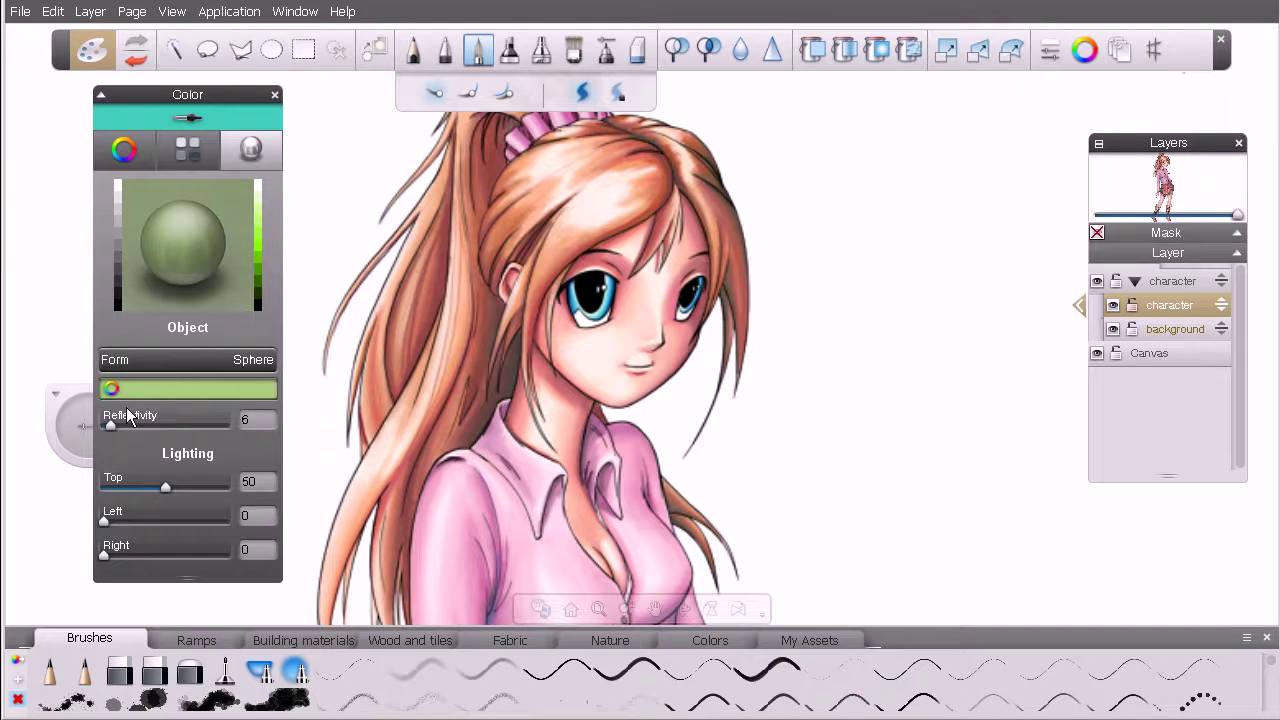
drag(108, 426, 151, 426)
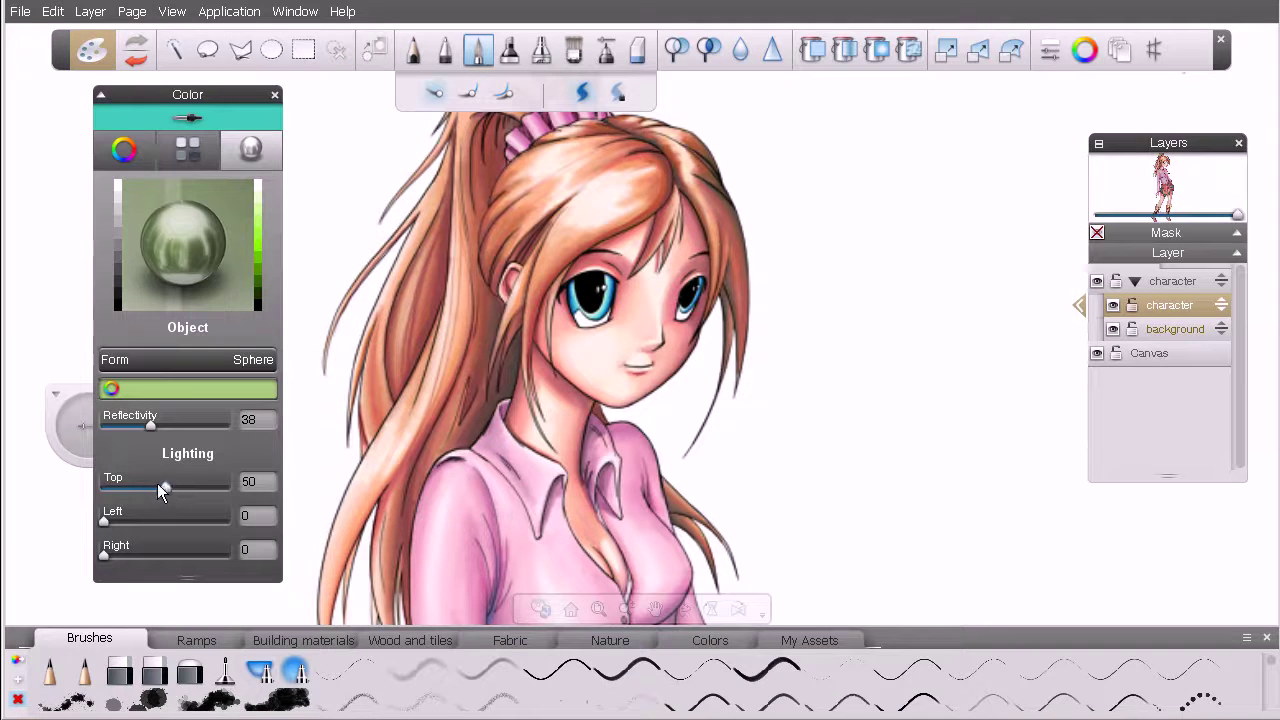
Step: Adjust the sphere's lighting, trying stronger values and settling on Top 51 and Left 8
drag(166, 490, 190, 484)
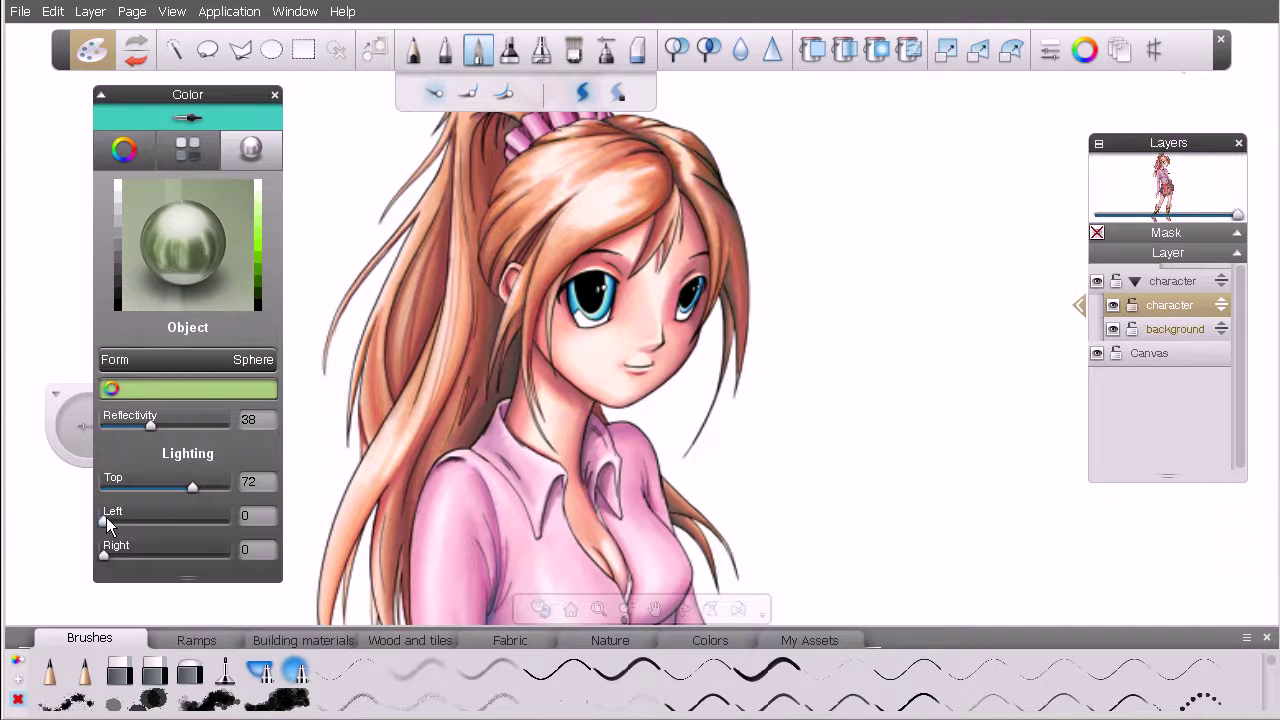
mouse_move(106, 521)
mouse_down()
mouse_move(187, 520)
mouse_move(118, 522)
mouse_up()
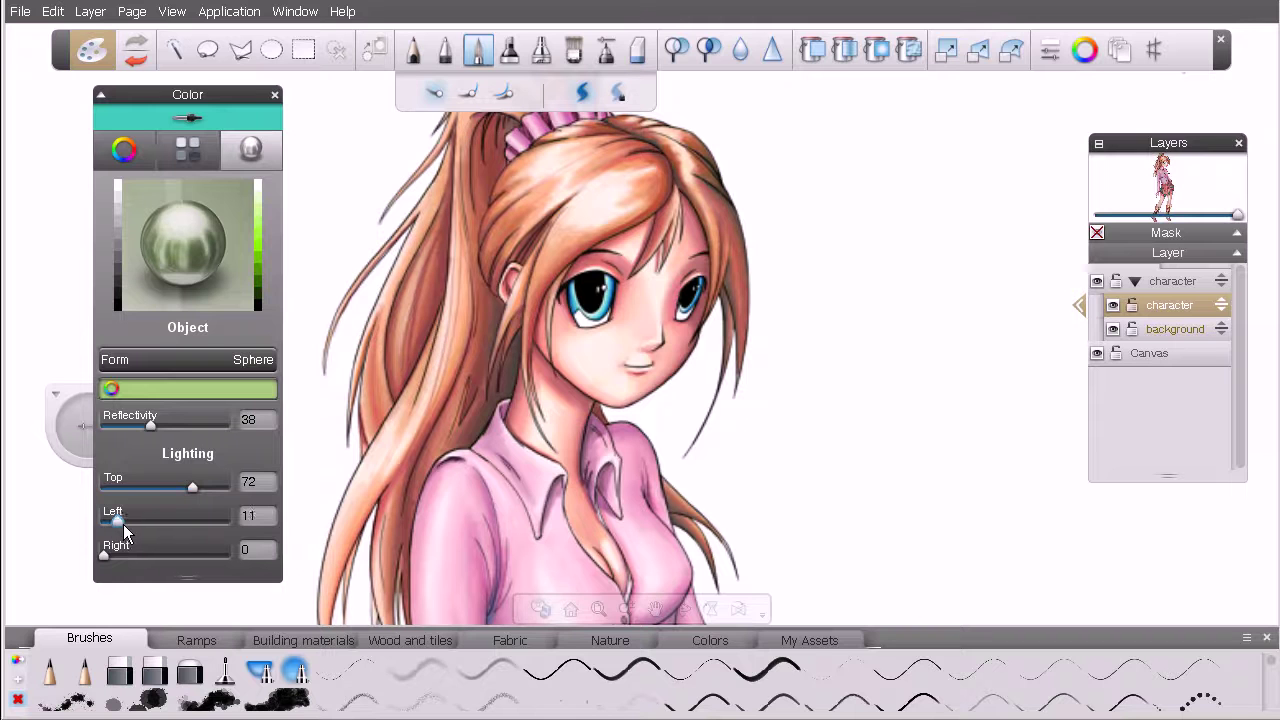
drag(192, 487, 113, 522)
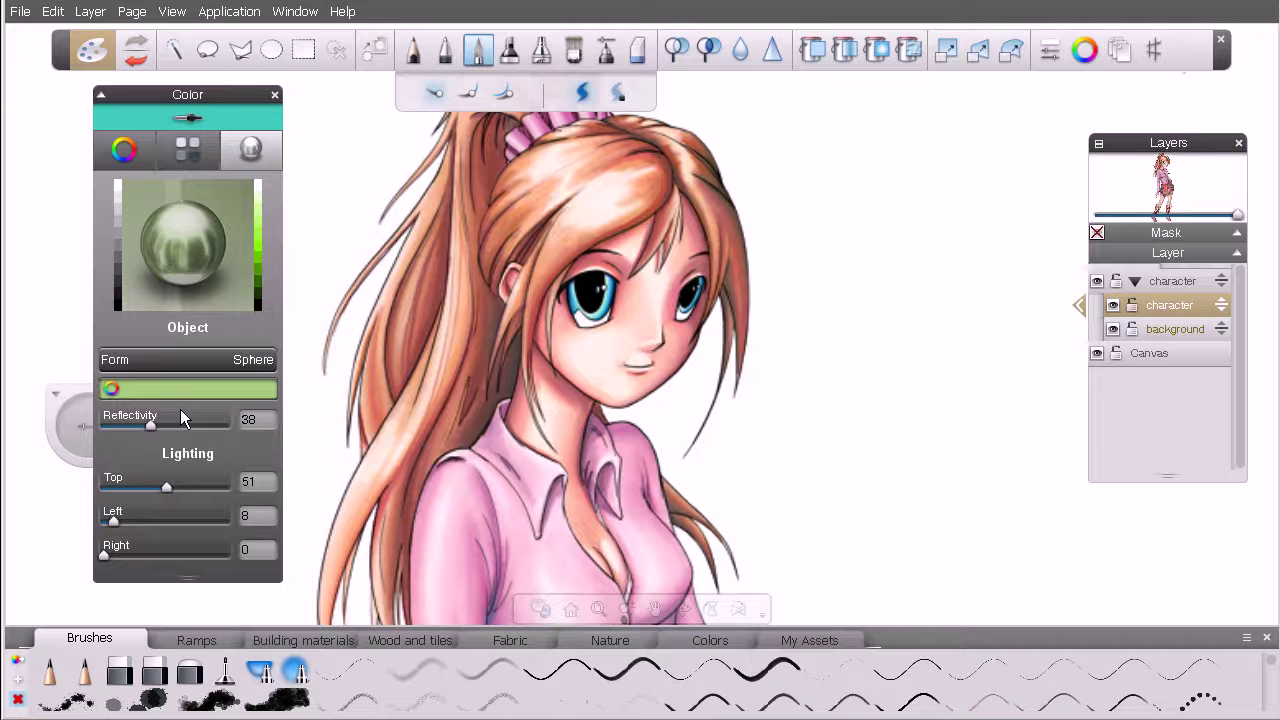
Step: Sample a dark green from the sphere, change the form to Cube, and sample a pale grey-green as the brush colour
mouse_move(200, 222)
mouse_down()
mouse_move(198, 257)
mouse_move(183, 235)
mouse_up()
drag(182, 233, 212, 246)
click(247, 360)
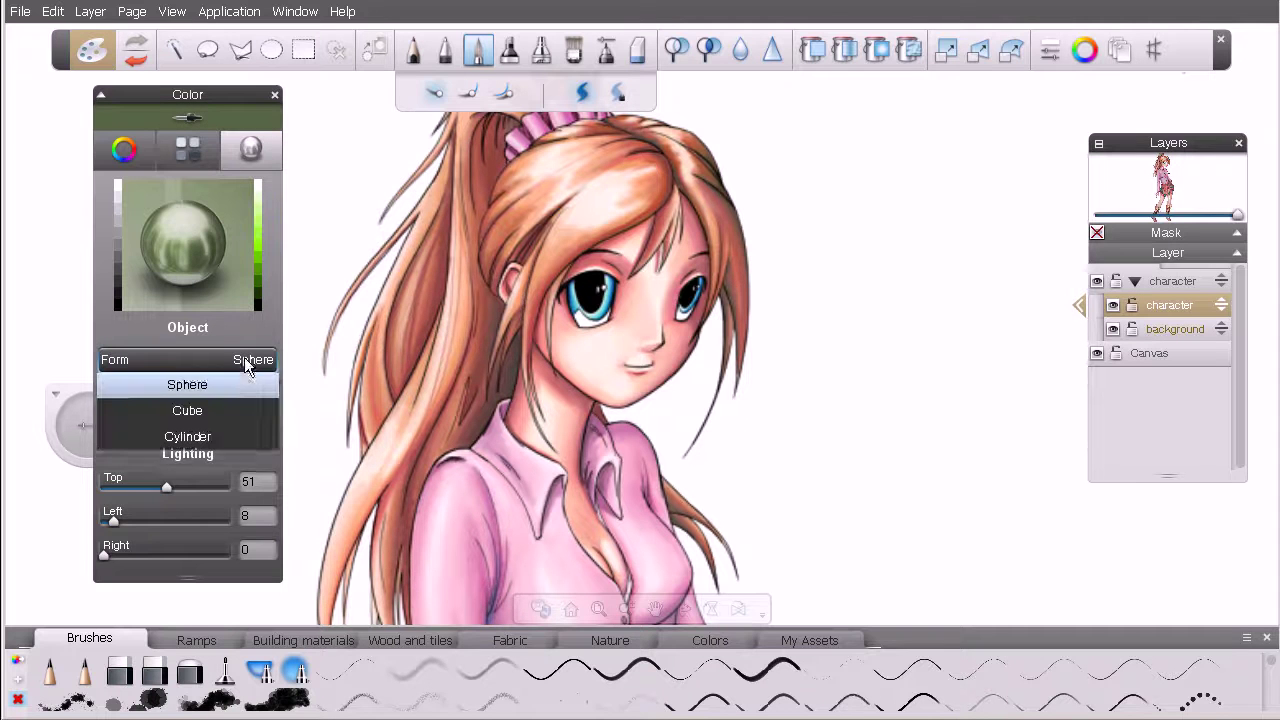
click(215, 410)
drag(206, 251, 168, 205)
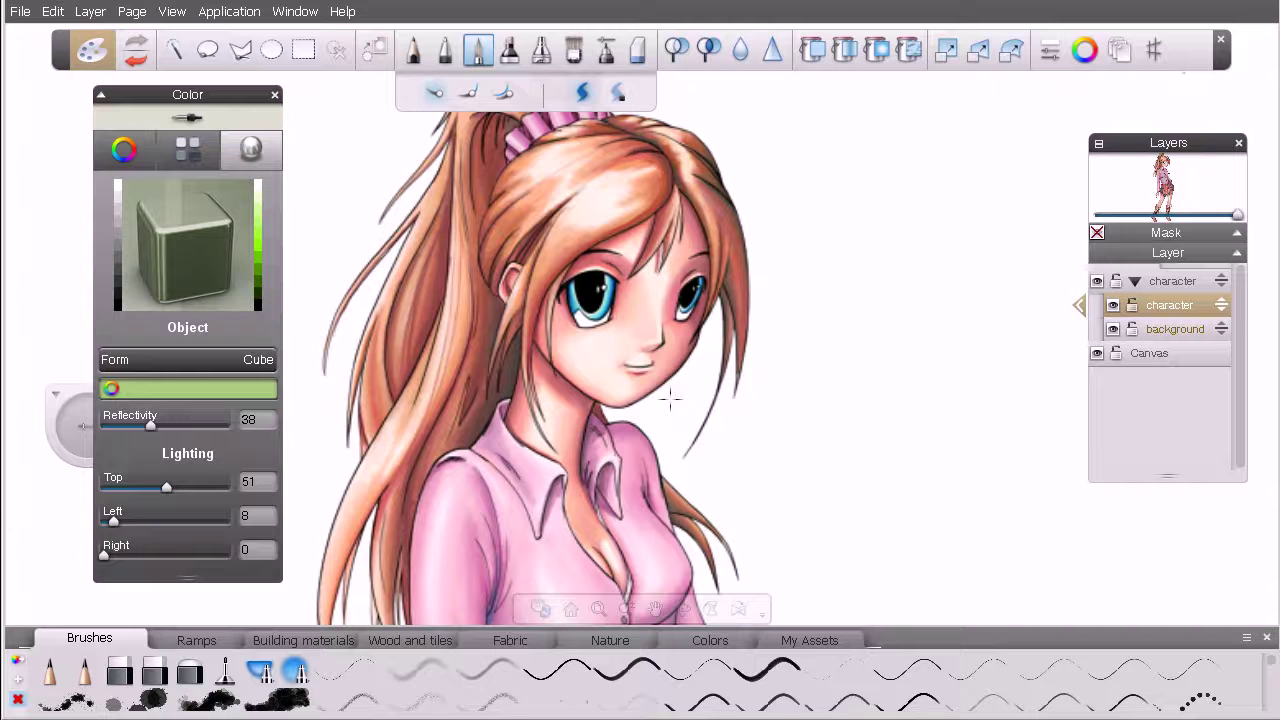
Step: Collapse the Color editor back into the colour puck and zoom out to show more of the character
click(100, 95)
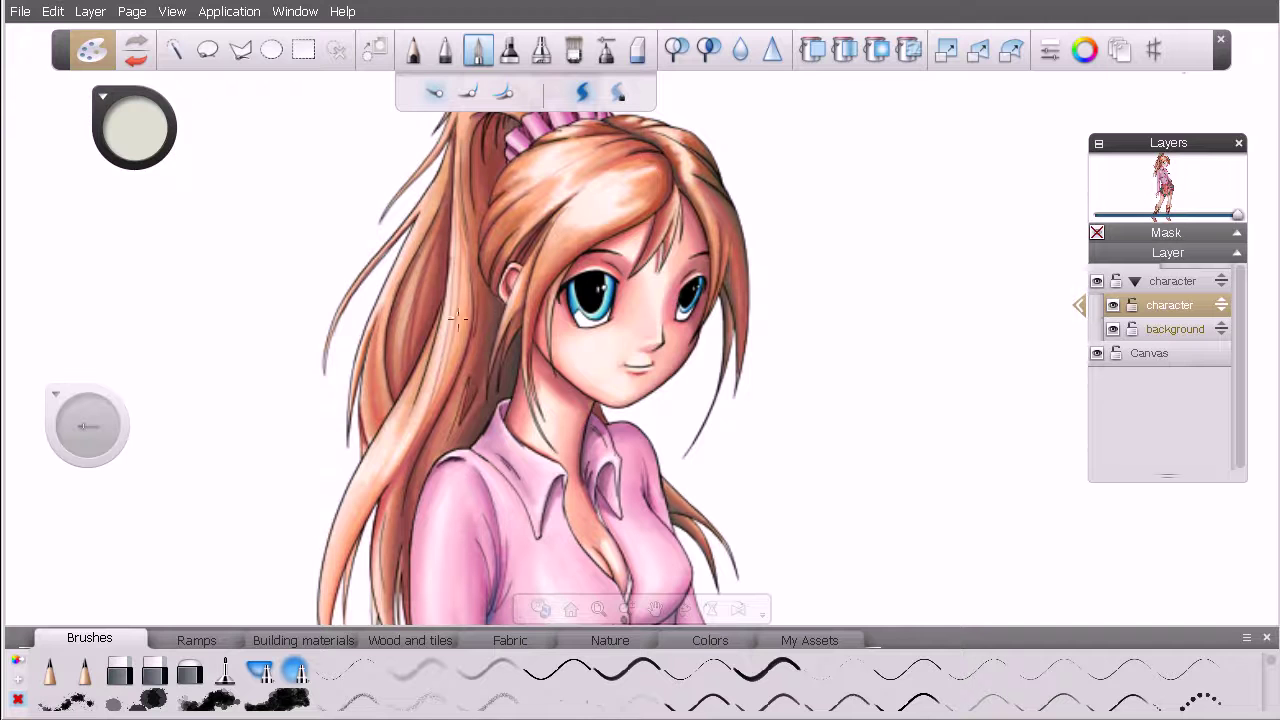
scroll(716, 305, up, 3)
scroll(716, 305, down, 3)
click(618, 340)
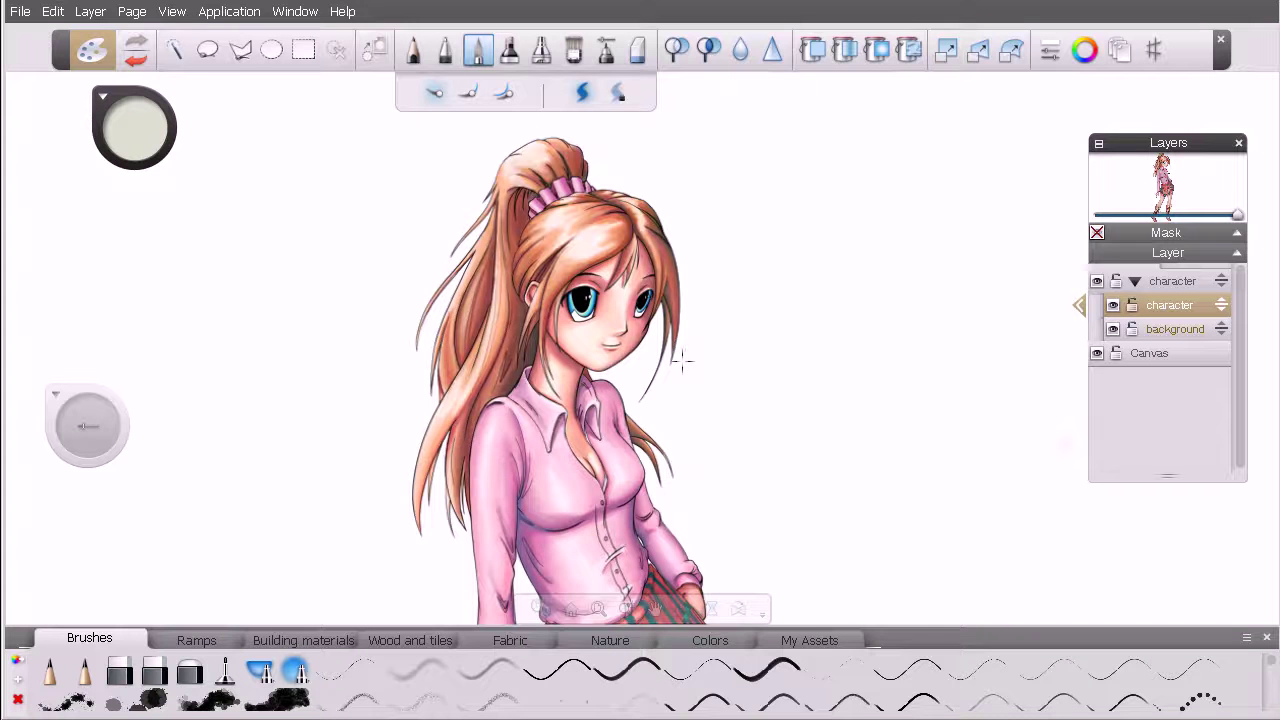